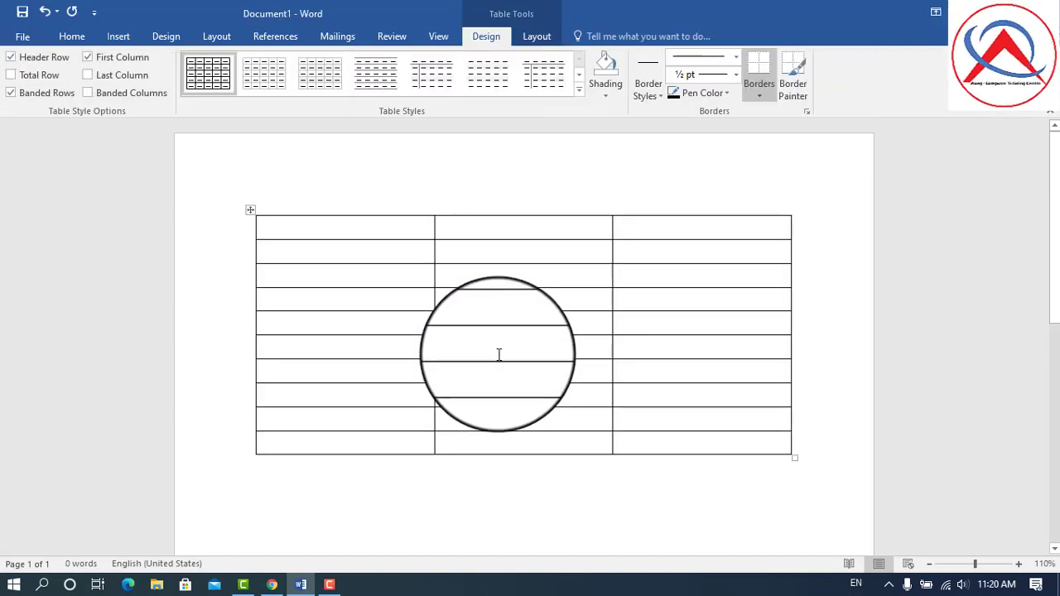
Enlarge the whole table downward so that all its rows become taller, about 0.41" each
scroll(496, 356, "down", 1)
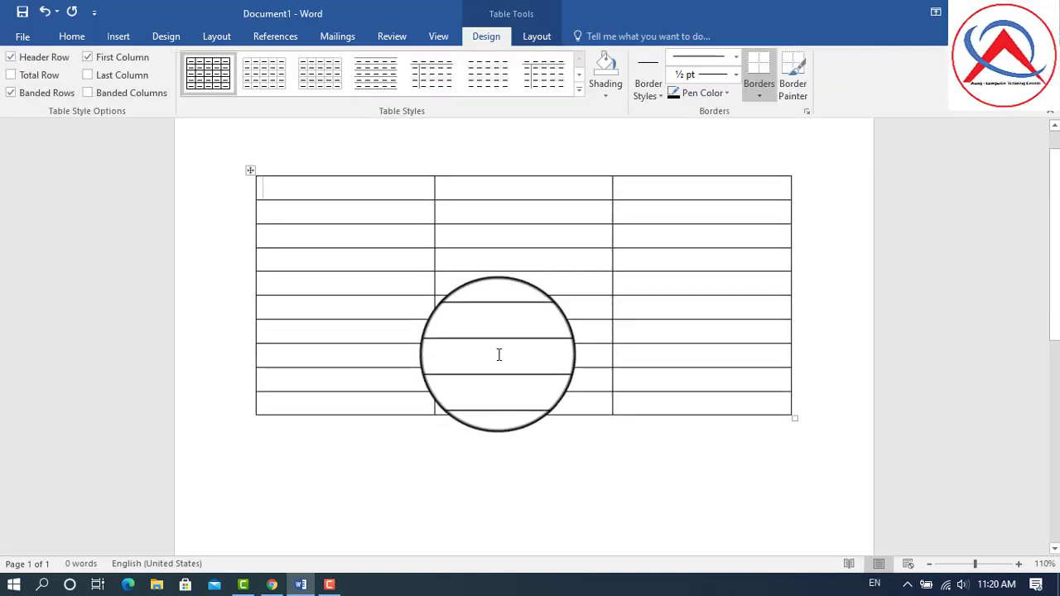
scroll(499, 355, "up", 1)
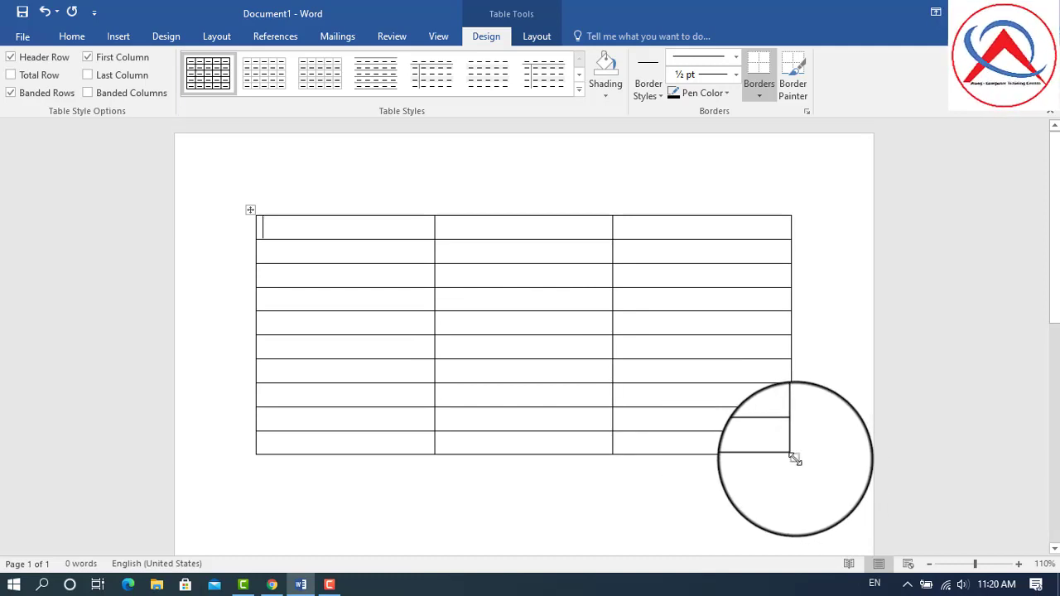
left_click_drag(795, 458, 793, 524)
scroll(800, 485, "down", 2)
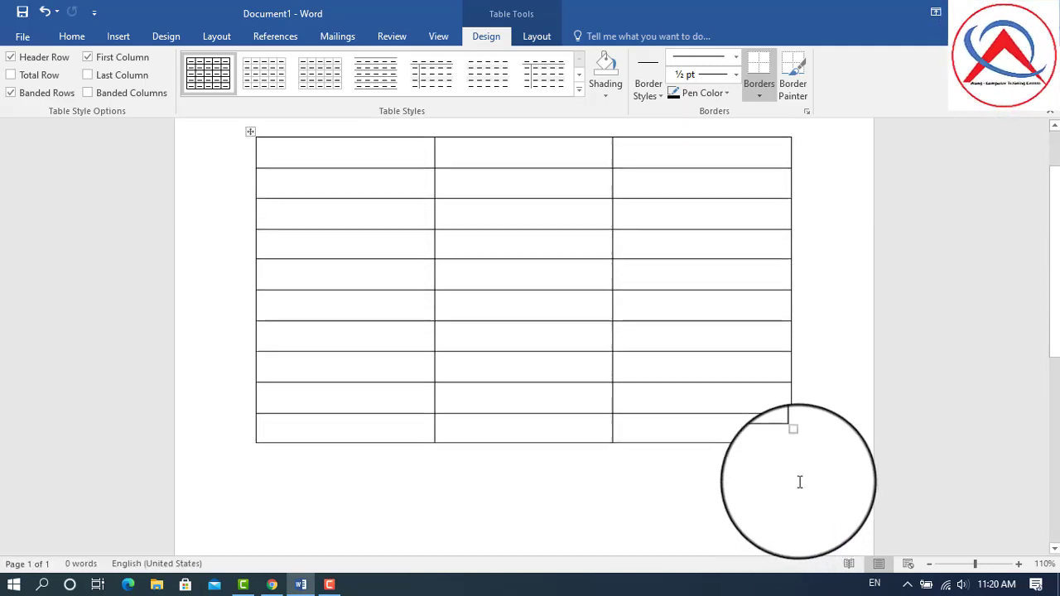
left_click_drag(793, 444, 793, 480)
scroll(707, 421, "up", 2)
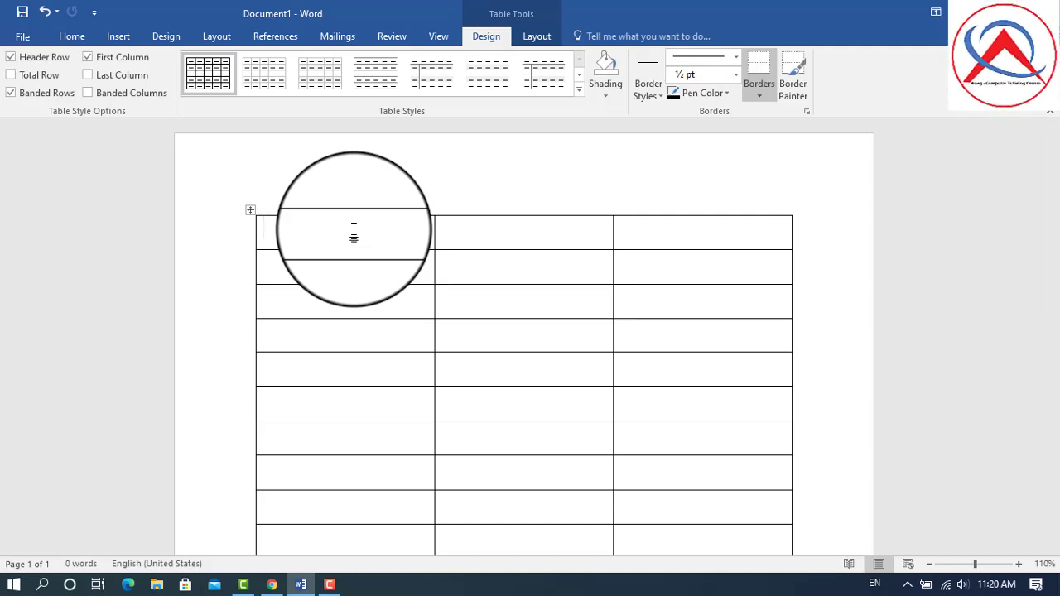
Enter the column headings ရက်စွဲ, ဘာသာရပ်များ and အချိန် in the table's first row
type("ရက")
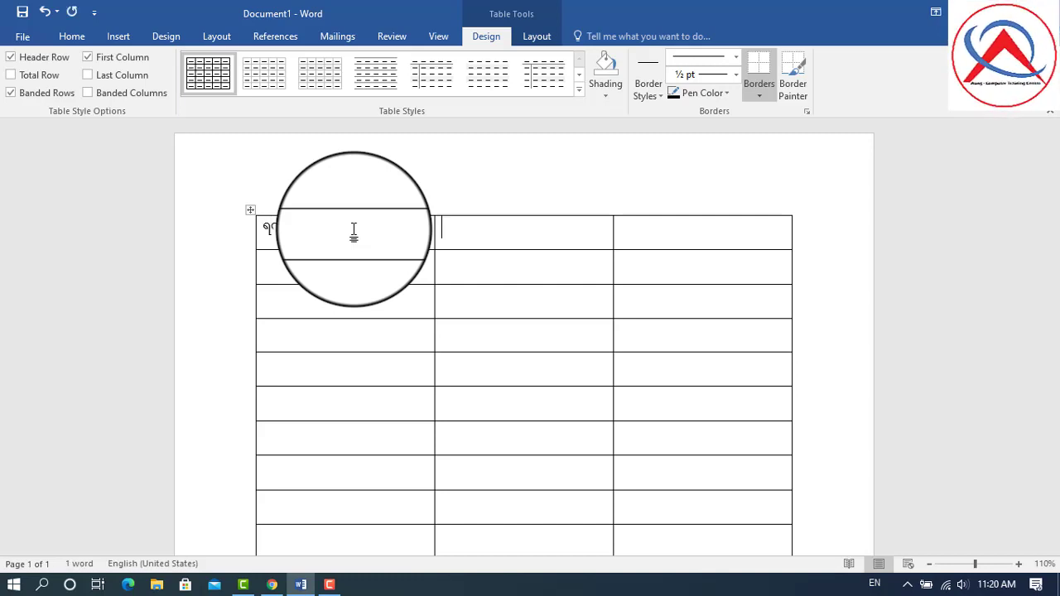
type("ဘာသာရ")
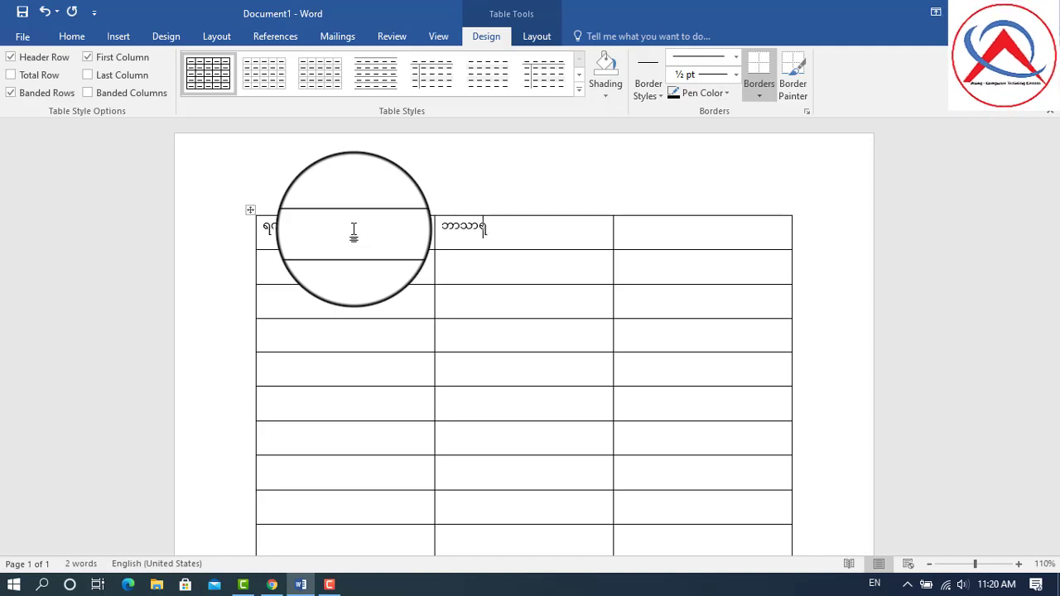
type("ပ်များ")
type("အချိန်")
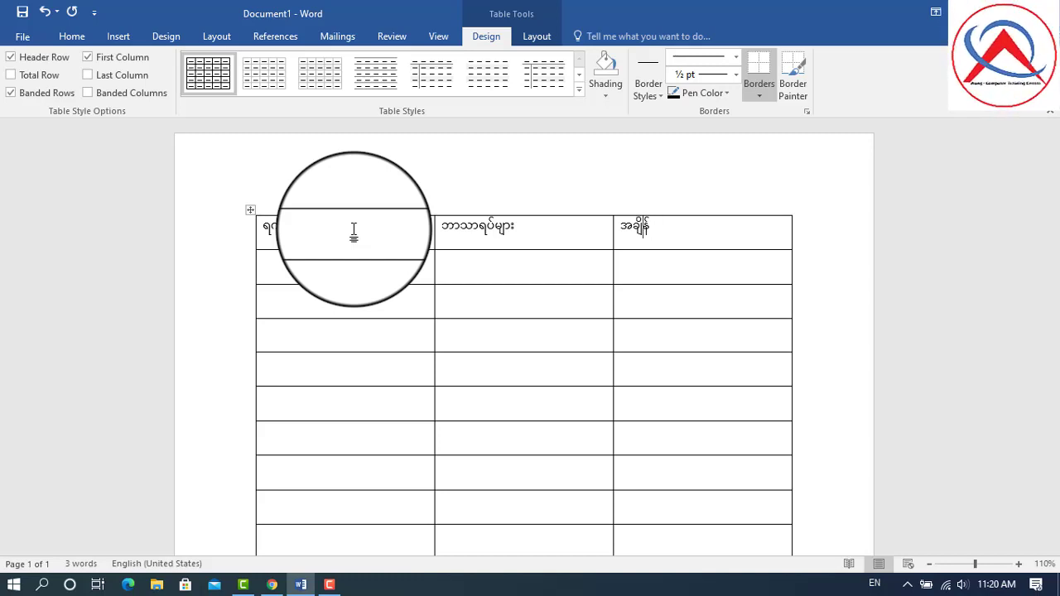
Enter ၈.၃.၂၀၁၇ ဗုဒ္ဓဟူးနေ့ in the second row's date cell
key("Down")
key("Left")
type("၁")
type(".")
type("၃")
type(".၂၀၂၁ ")
type("ဗု")
type("'")
key("BackSpace")
type("ဒ္ဓဟ")
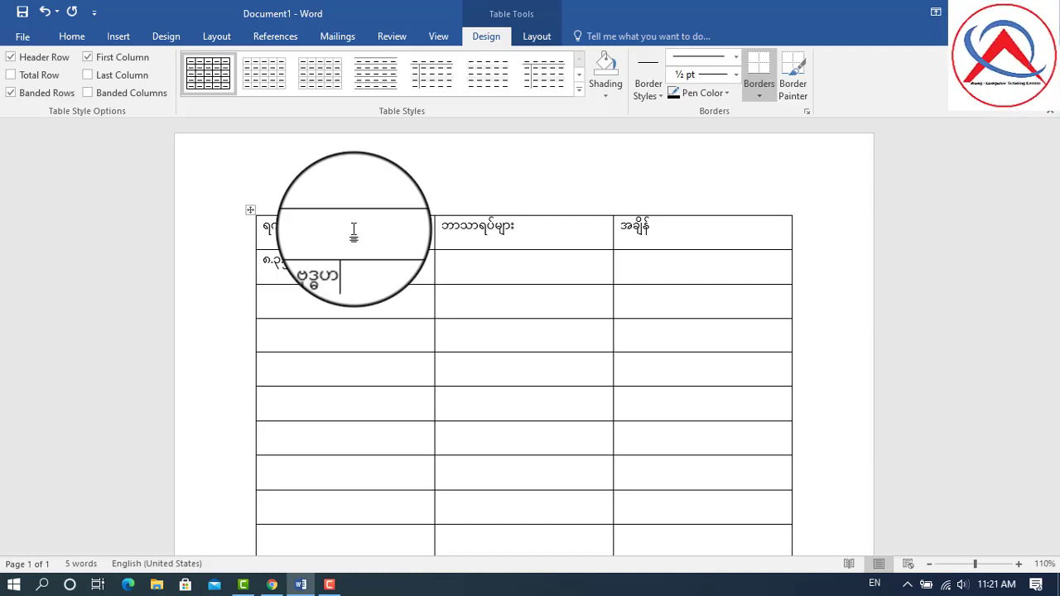
type("ူးနေံ")
key("BackSpace")
Enter မြန်မာစာ in the second row's subject cell
key("Tab")
type("မြန်မာ")
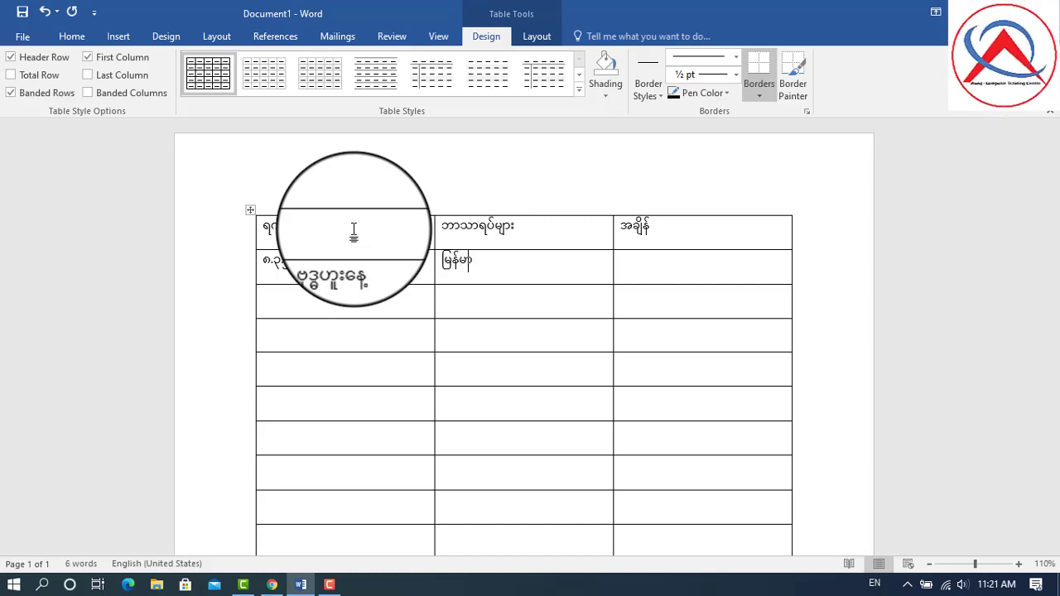
type("စာ")
Enter နံနက် (၉)နာရီမှ နေ့လယ် (၁၂)နာရီအထိ in the second row's time cell and widen the time column to fit it on one line
key("Tab")
type("နံနက် (၉)နာရီ")
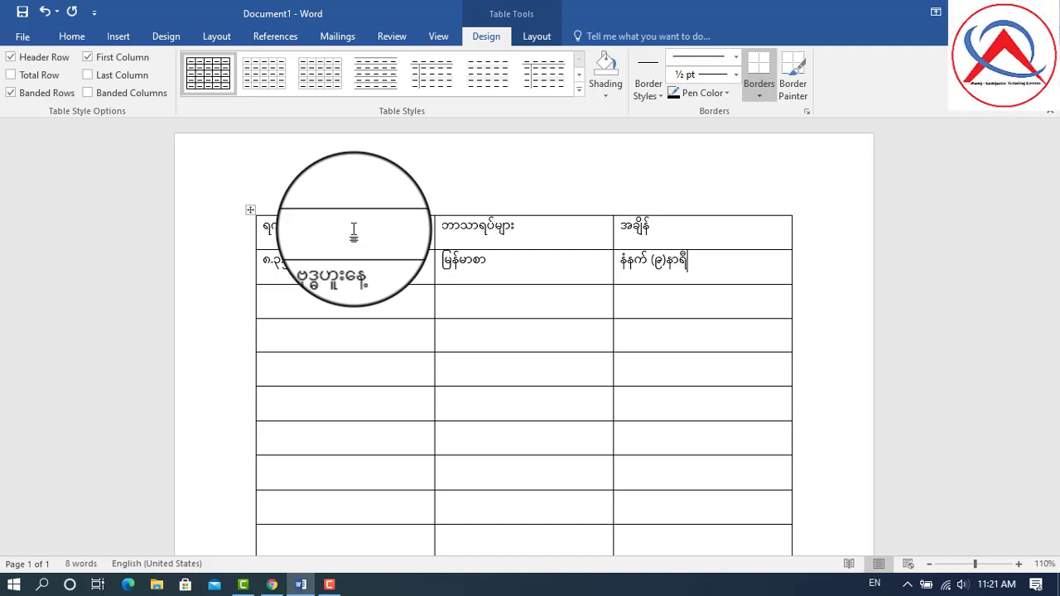
type("မှ နေ့လယ် (၁၂")
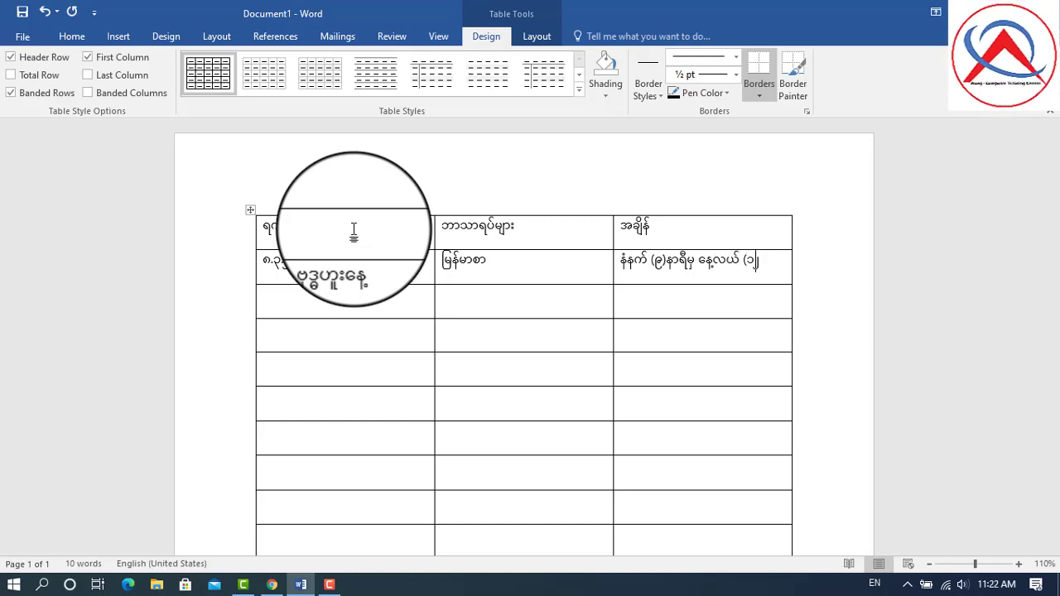
type(")နာ")
type("ရီ")
type("အထိ")
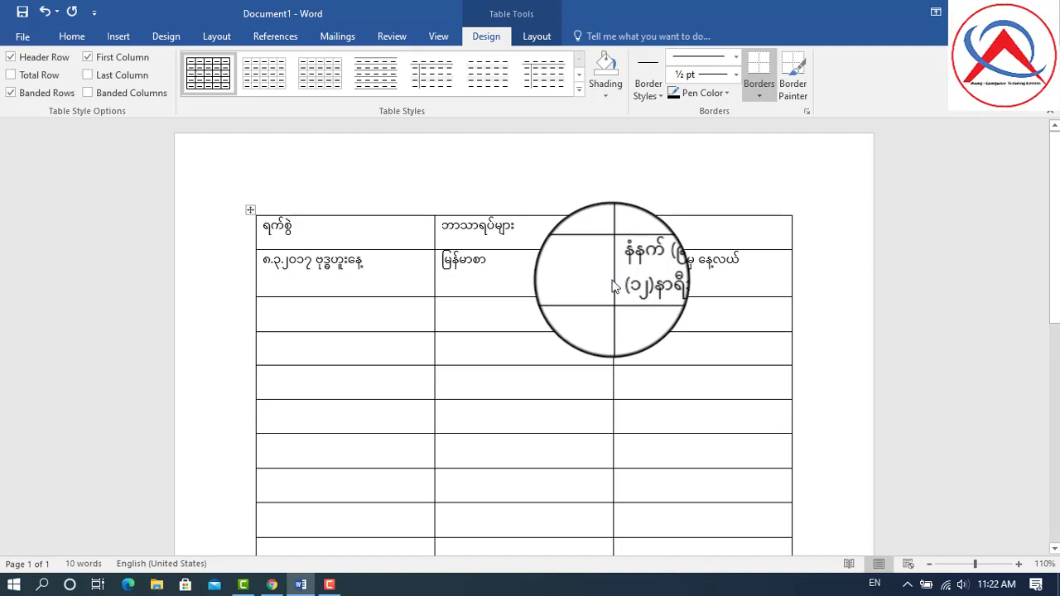
left_click_drag(613, 281, 575, 289)
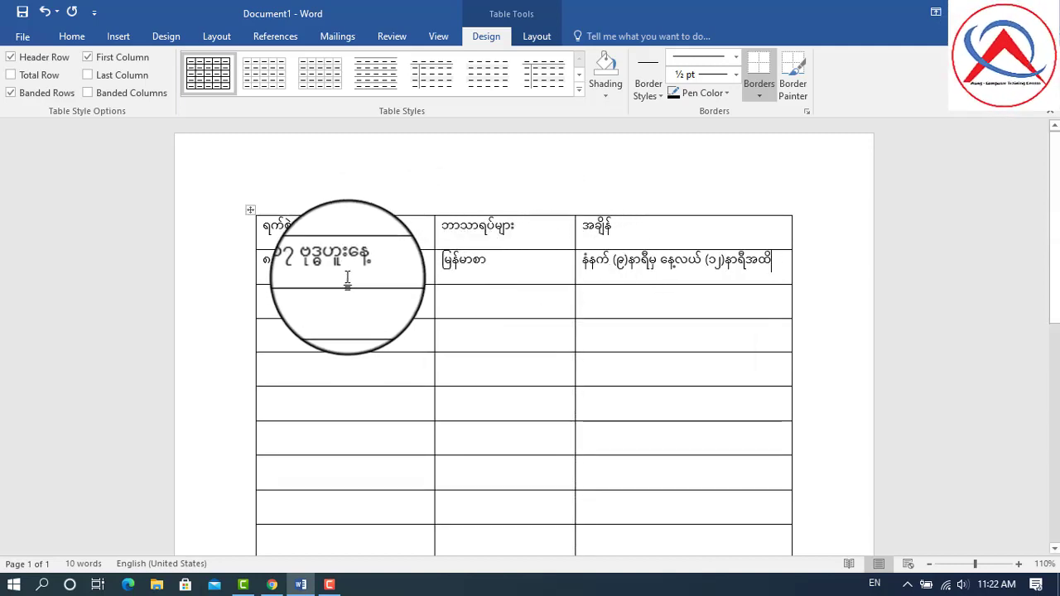
Copy the date, subject and time cells of the second row
scroll(358, 265, "down", 1)
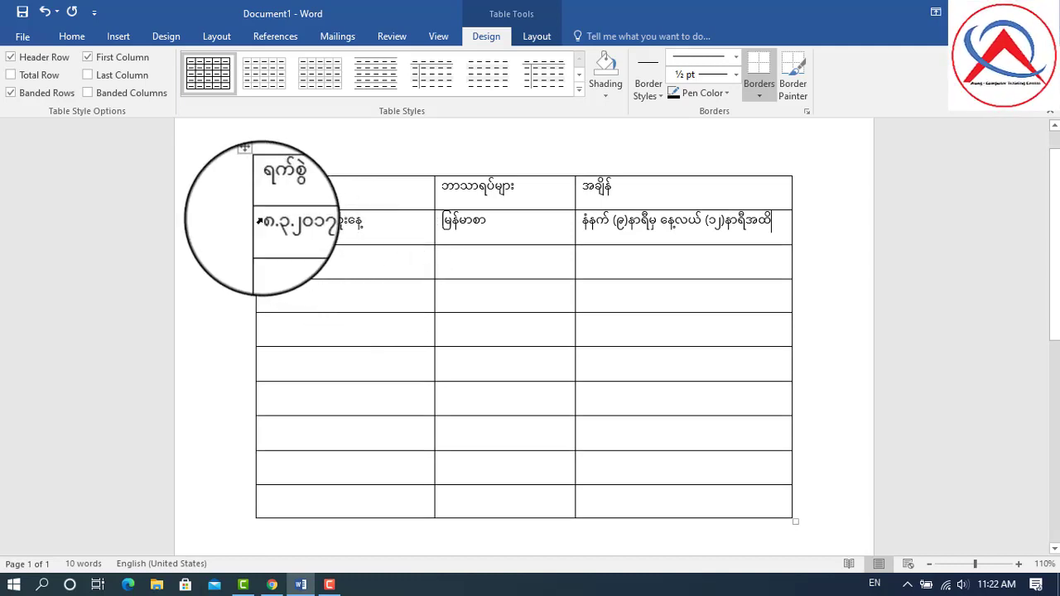
left_click_drag(260, 221, 642, 240)
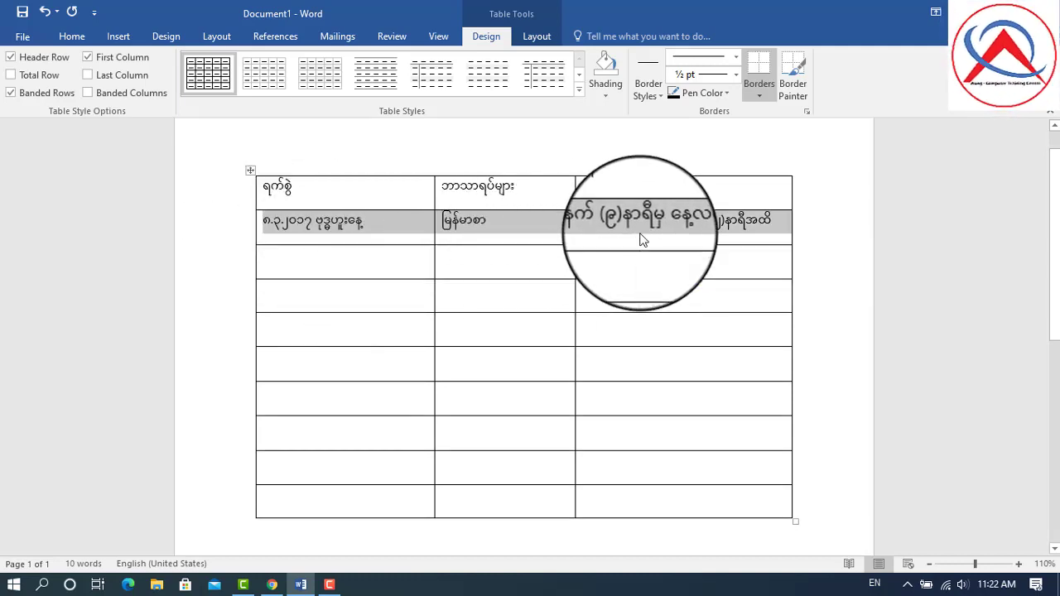
Try to paste the copied cells into only the empty date cells below the second row
left_click_drag(366, 265, 376, 491)
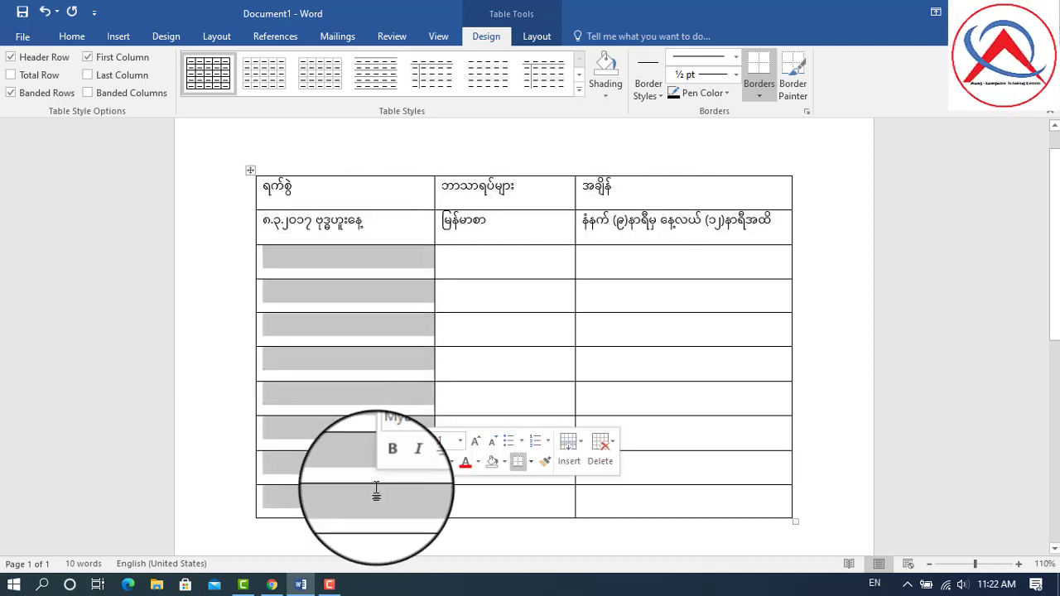
type("၈.၃.၂၀၁၇ ဗုဒ္ဓဟူးနေ့ ၈.၃.၂၀၁၇ ဗုဒ္ဓဟူးနေ့ ၈.၃.၂၀၁၇ ဗုဒ္ဓဟူးနေ့ ၈.၃.၂၀၁၇ ဗုဒ္ဓဟူးနေ့ ၈.၃.၂၀၁၇ ဗုဒ္ဓဟူးနေ့ ၈.၃.၂၀၁၇ ဗုဒ္ဓဟူးနေ့ ၈.၃.၂၀၁၇ ဗုဒ္ဓဟူးနေ့ ၈.၃.၂၀၁၇ ဗုဒ္ဓဟူးနေ့")
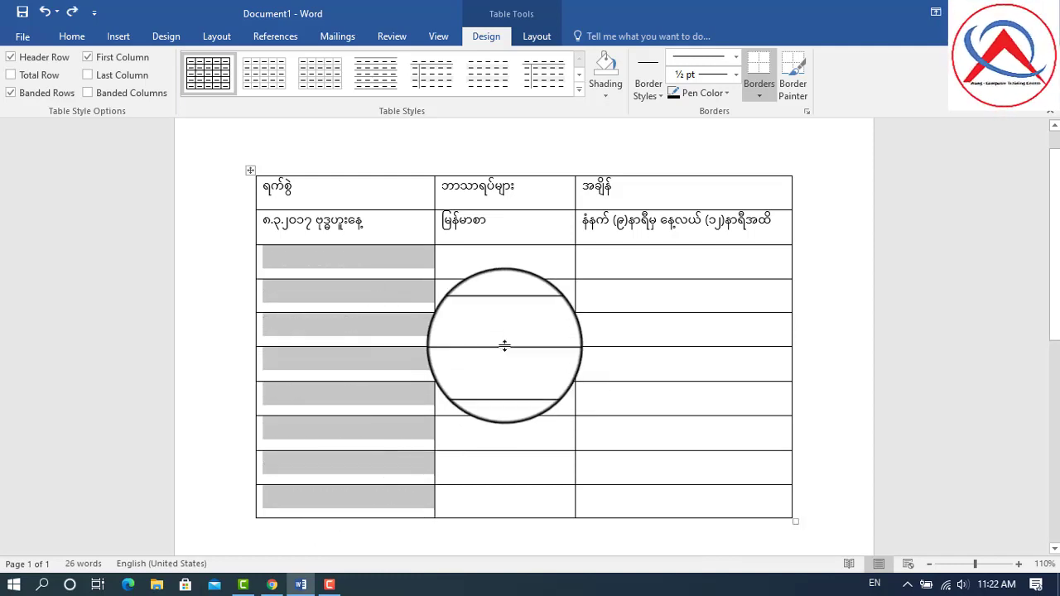
key("Delete")
Paste the copied row into all eight empty rows beneath it, across all three columns
left_click_drag(200, 266, 171, 497)
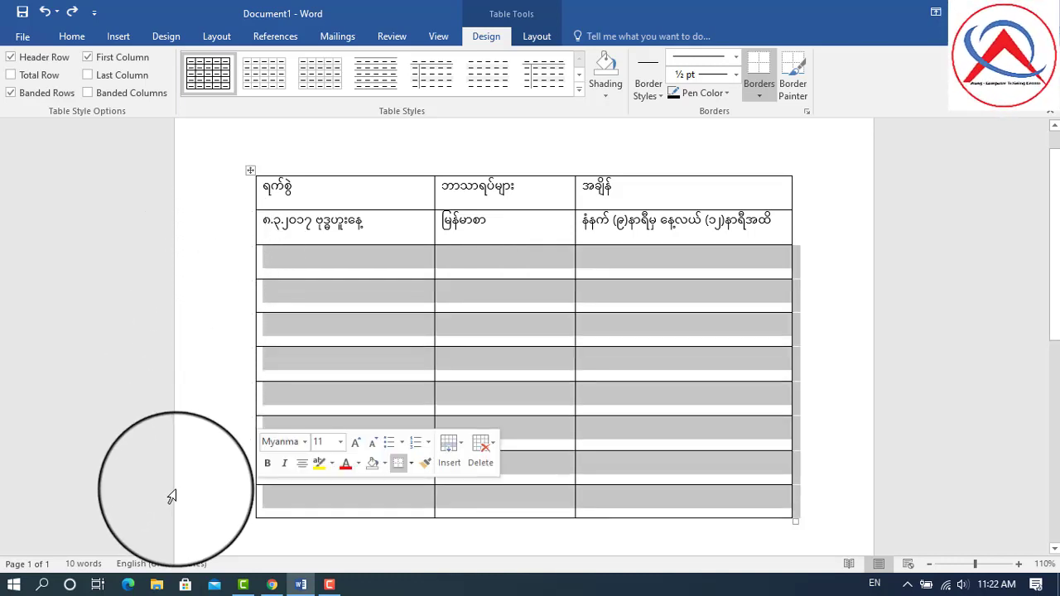
key("ctrl+v")
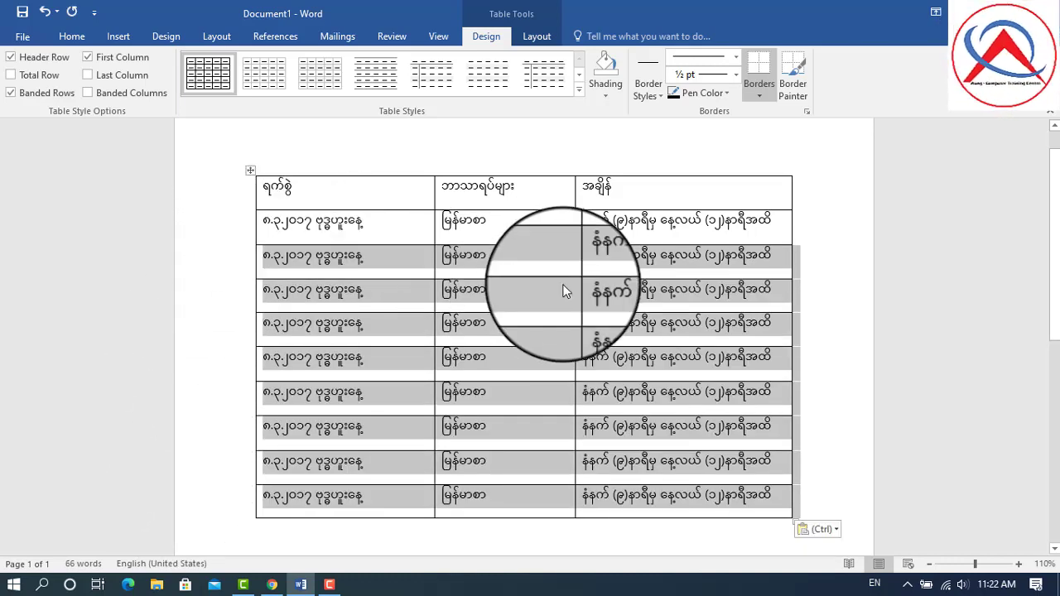
left_click(540, 285)
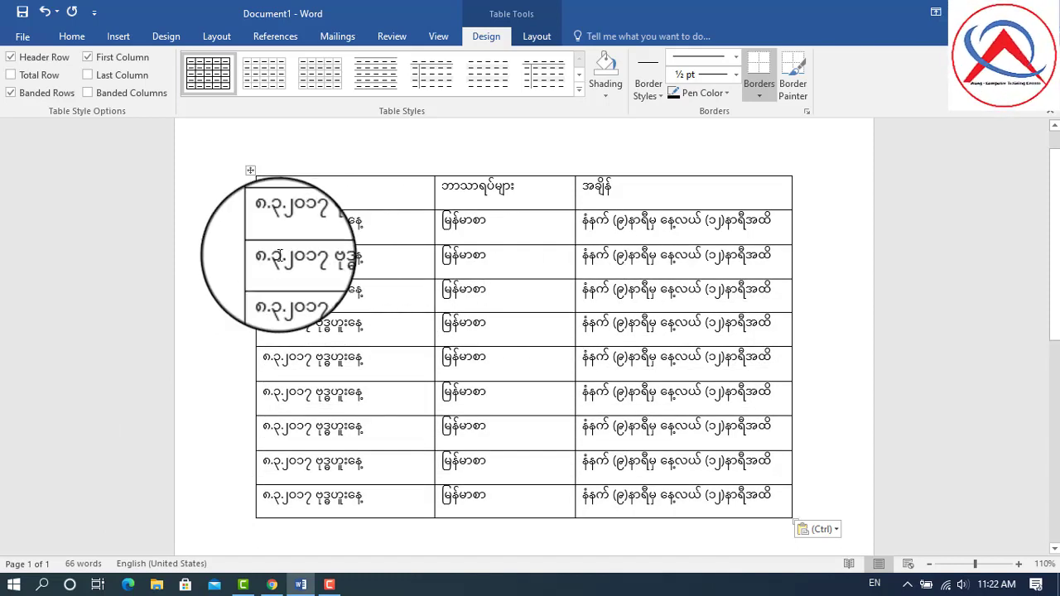
Change the third row's date cell to ၉.၃.၂၀၁၇ ကြာသပတေးနေ့
left_click_drag(268, 257, 266, 260)
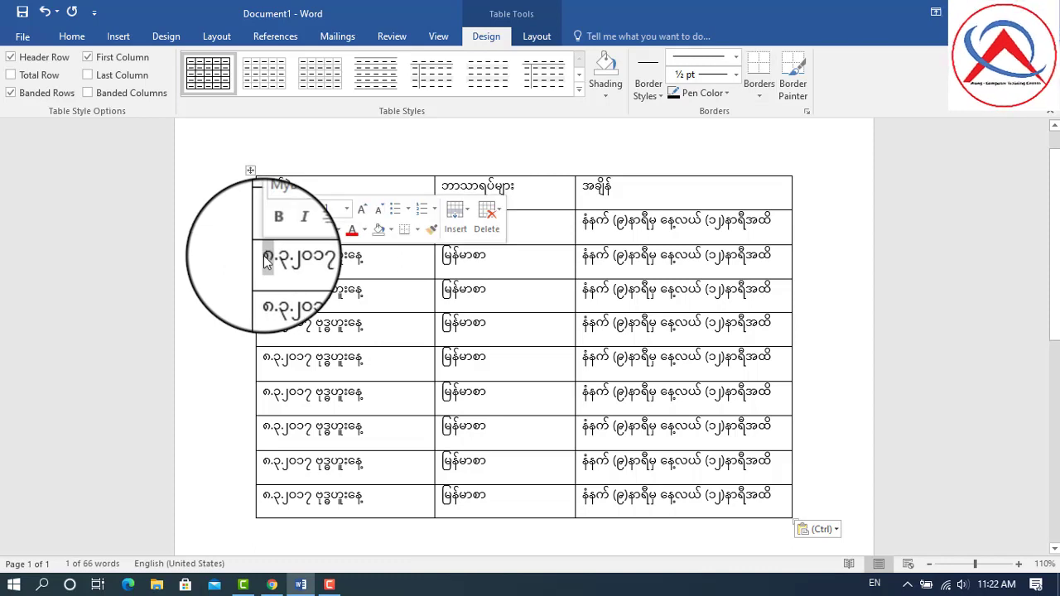
type("၉")
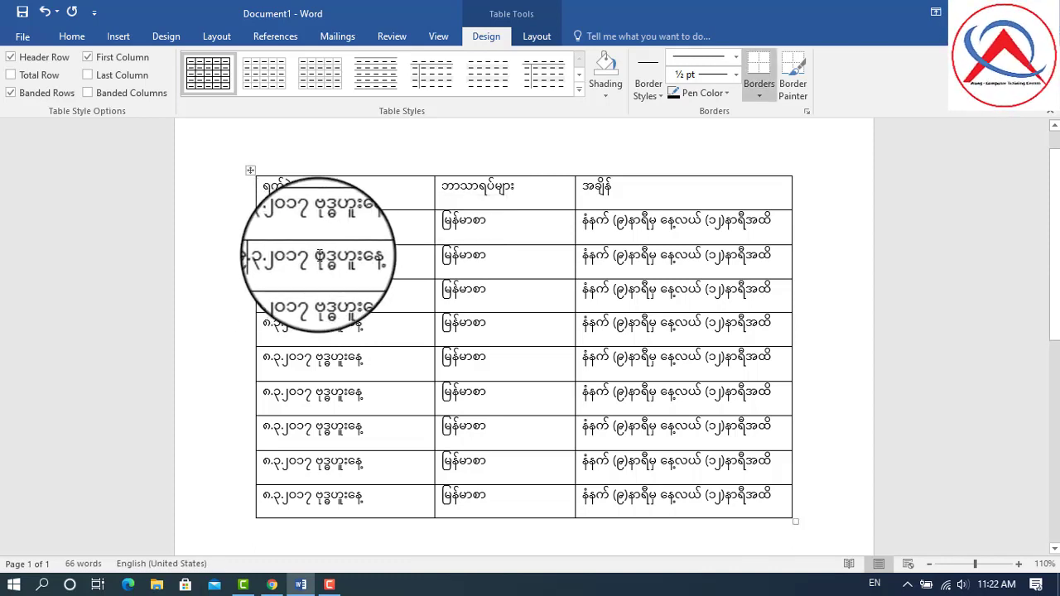
left_click_drag(317, 256, 364, 257)
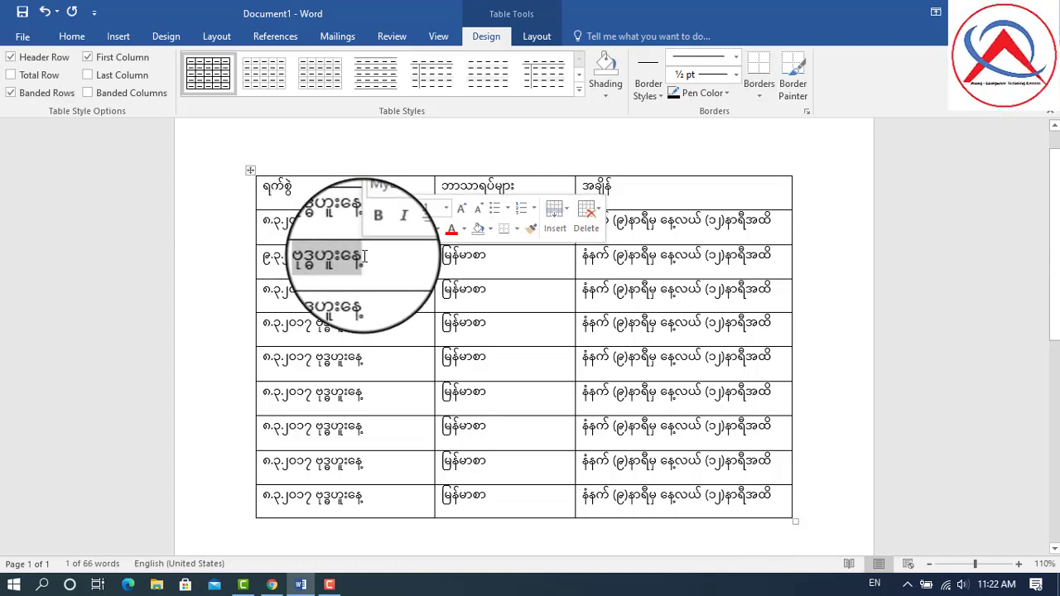
type("ကြာ")
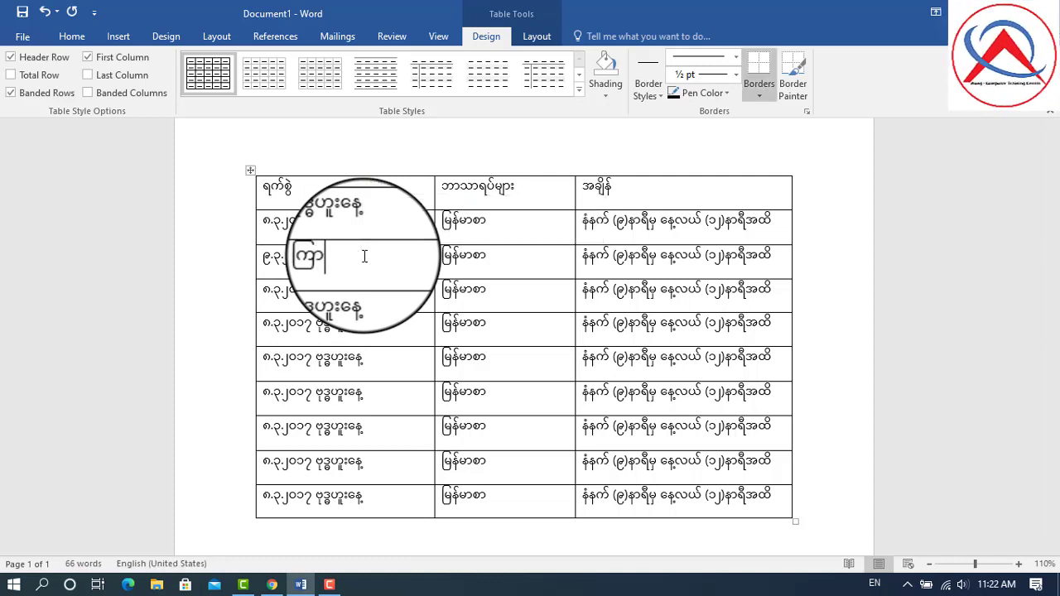
type("သပတေးနေ့")
Replace the third row's subject with အင်္ဂလိပ်
left_click_drag(506, 259, 441, 258)
left_click(495, 260)
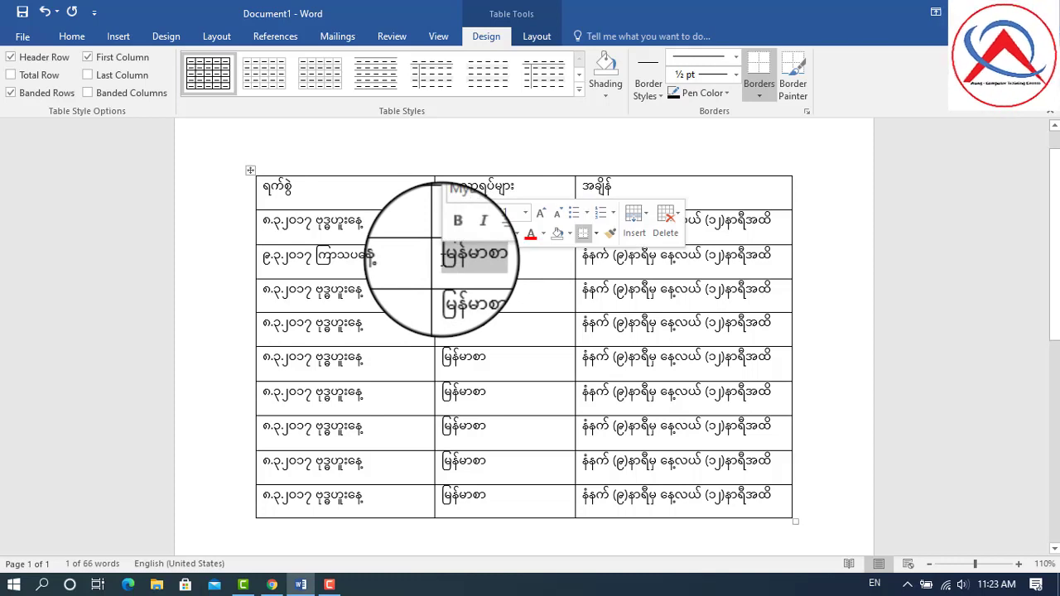
type("အင်")
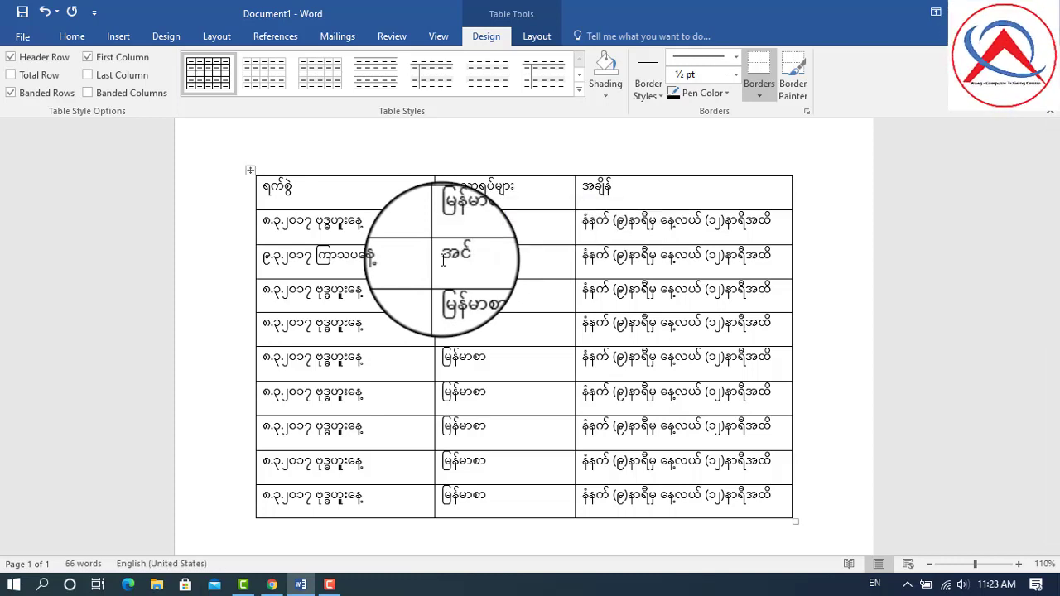
type("္ဂလိပ်")
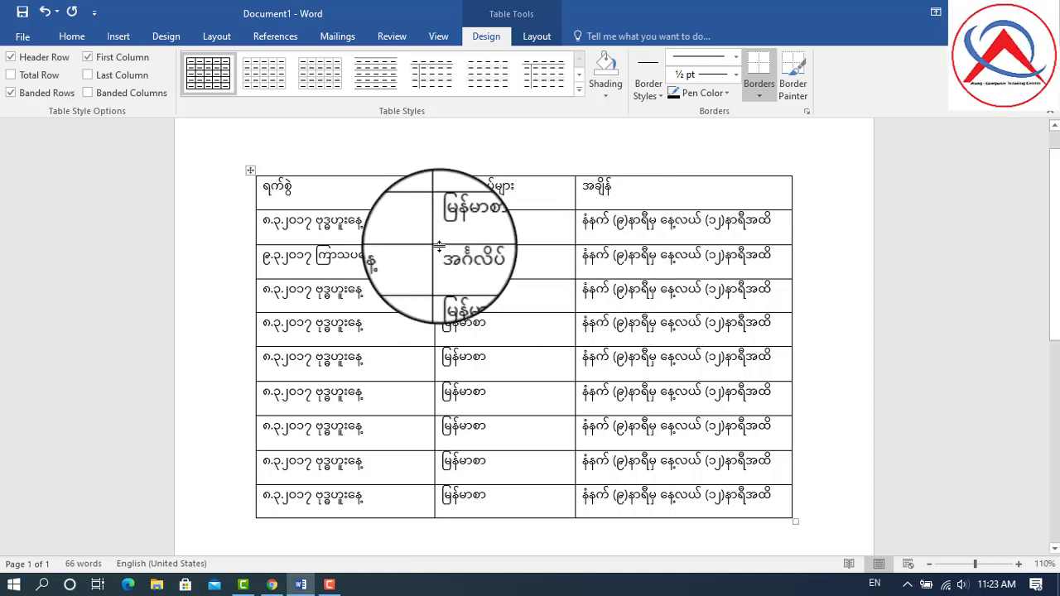
Centre the text of the whole table both horizontally and vertically in its cells
left_click(250, 170)
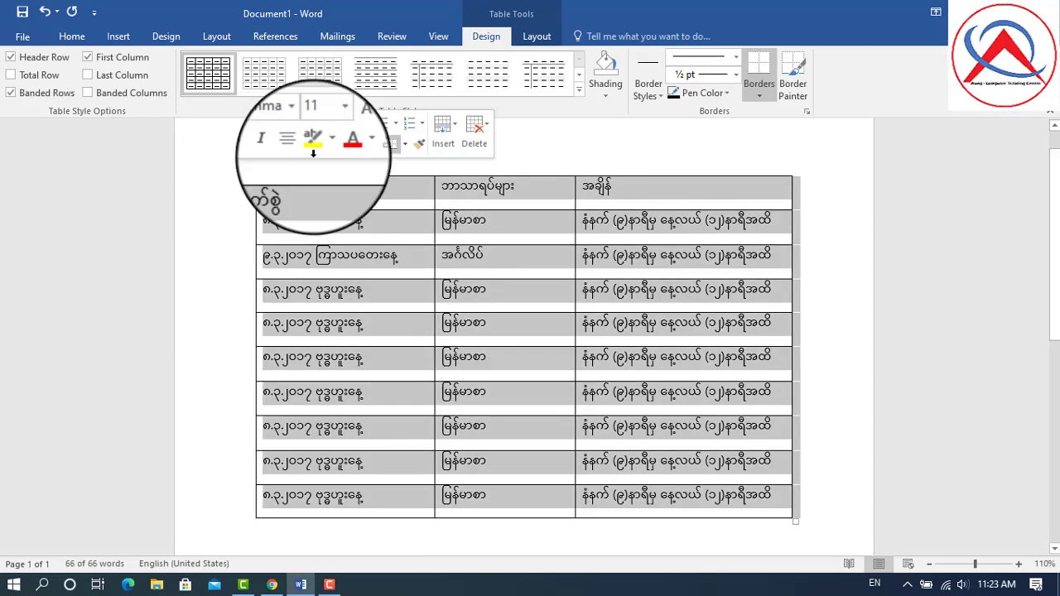
left_click(537, 36)
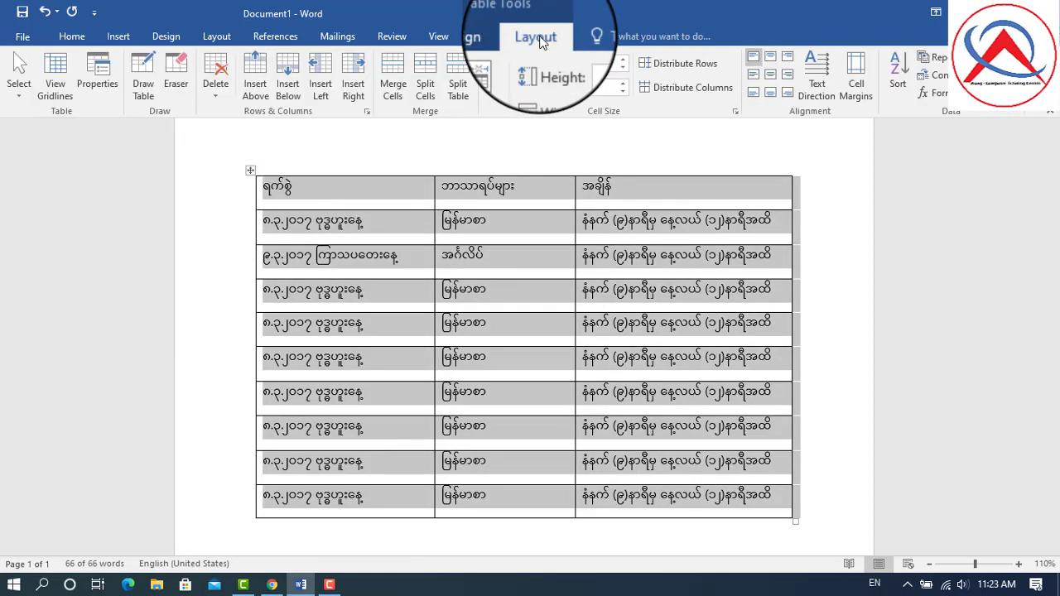
left_click(772, 76)
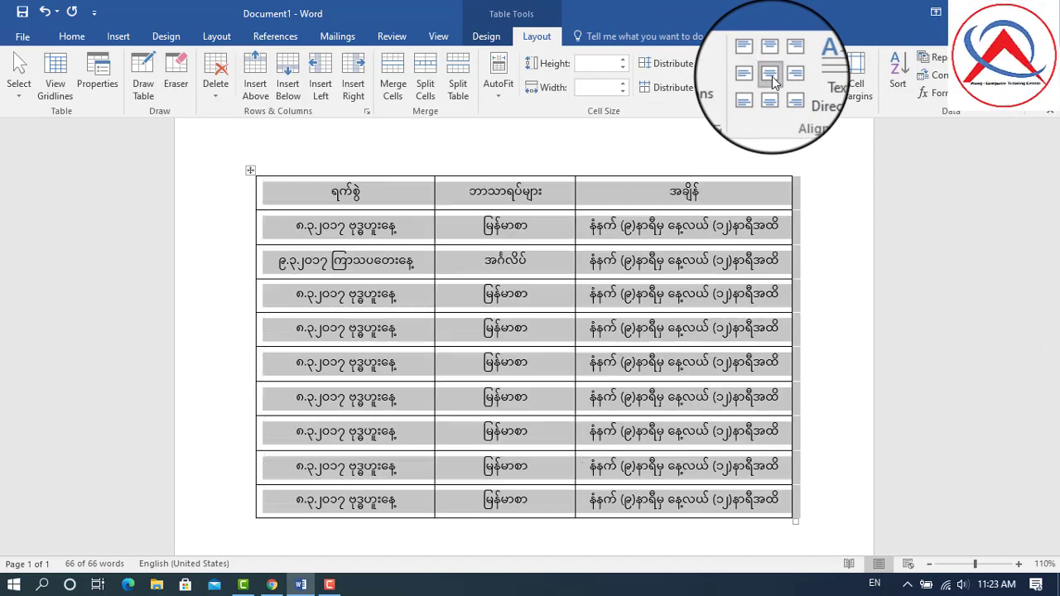
left_click(558, 237)
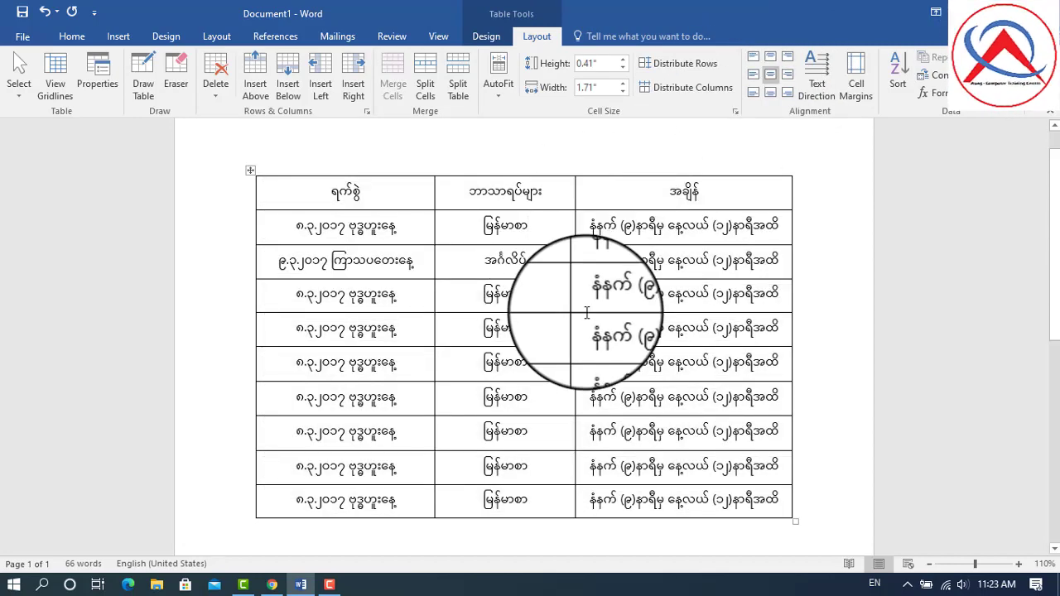
Make the three column headings in the table's first row bold
left_click_drag(306, 194, 640, 191)
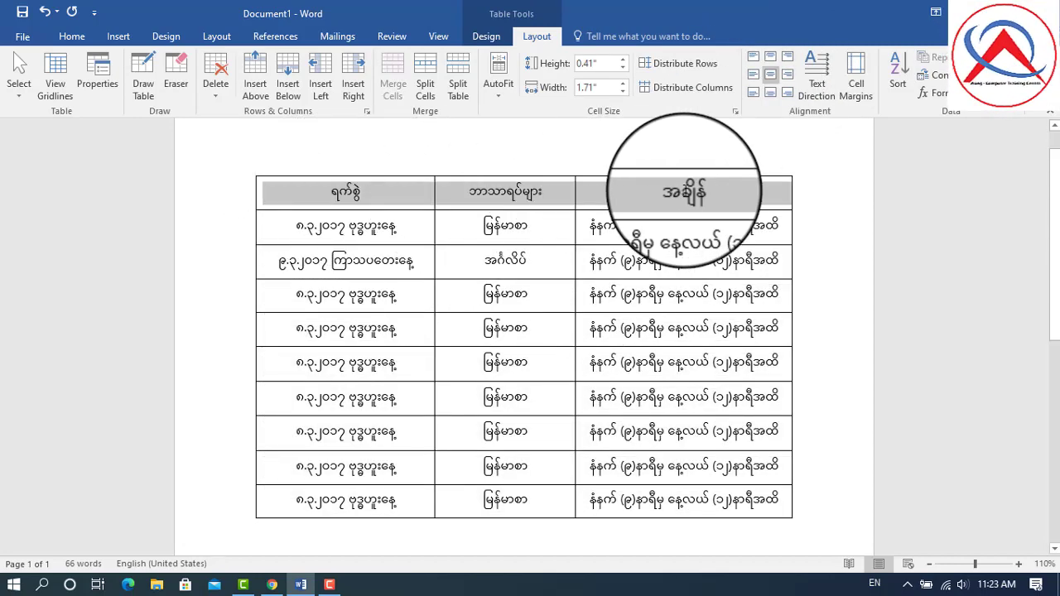
left_click(64, 38)
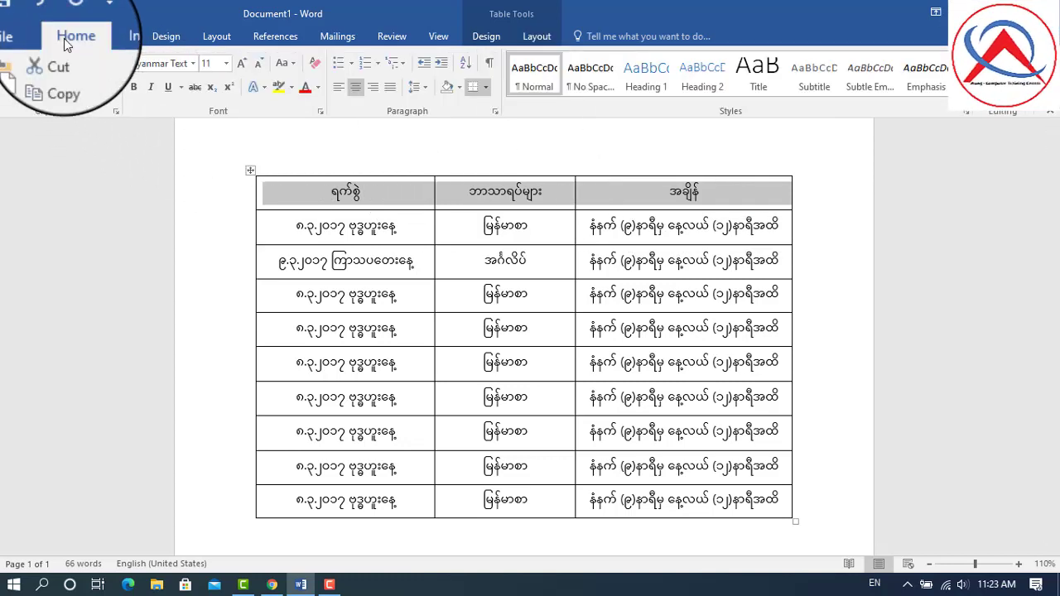
left_click(135, 87)
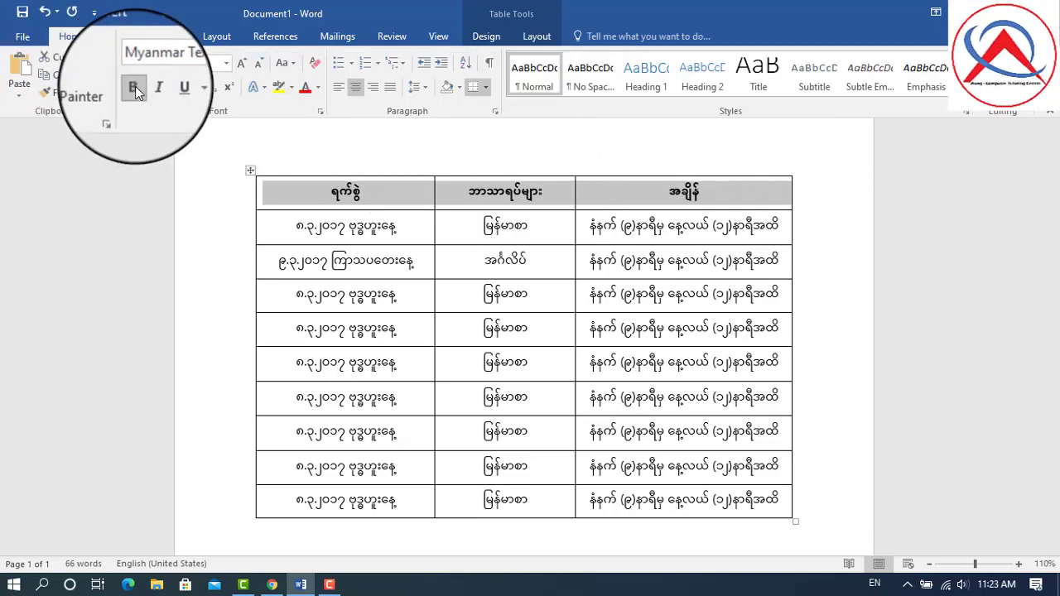
left_click(470, 232)
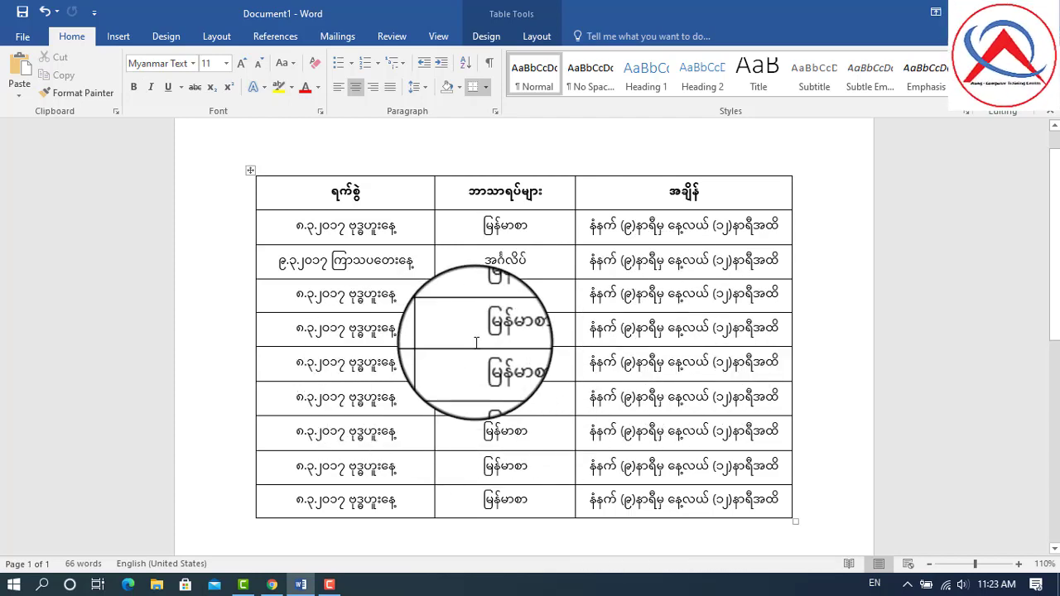
Move the table down one line and enter the title ၂၀၁၇ ခုနှစ် တက္ကသိုလ်ဝင်တန်း စာမေးပွဲအချိန်ဇယား above it
scroll(473, 336, "up", 1)
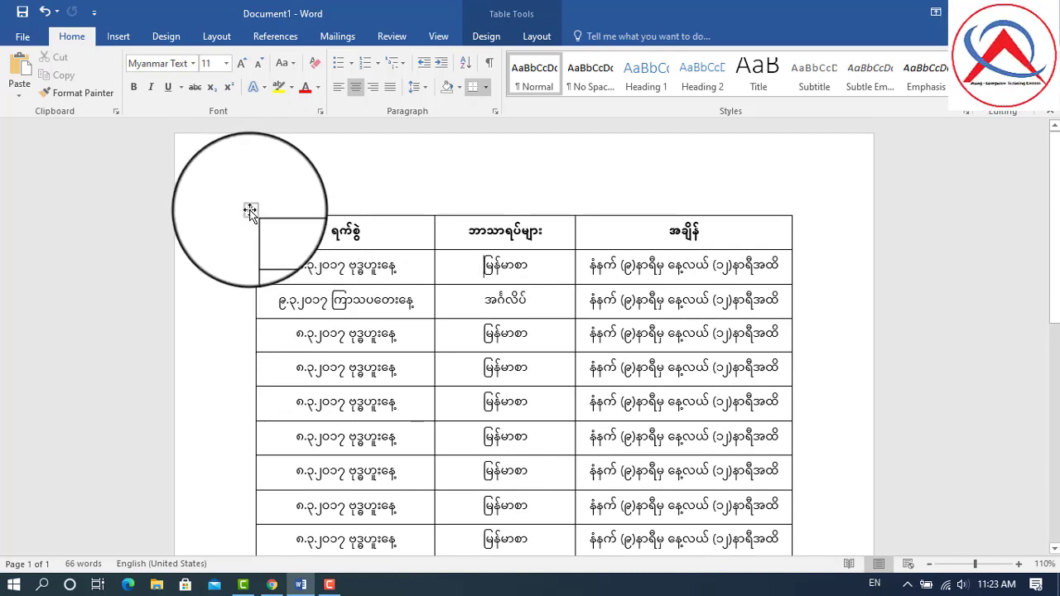
left_click_drag(250, 210, 250, 237)
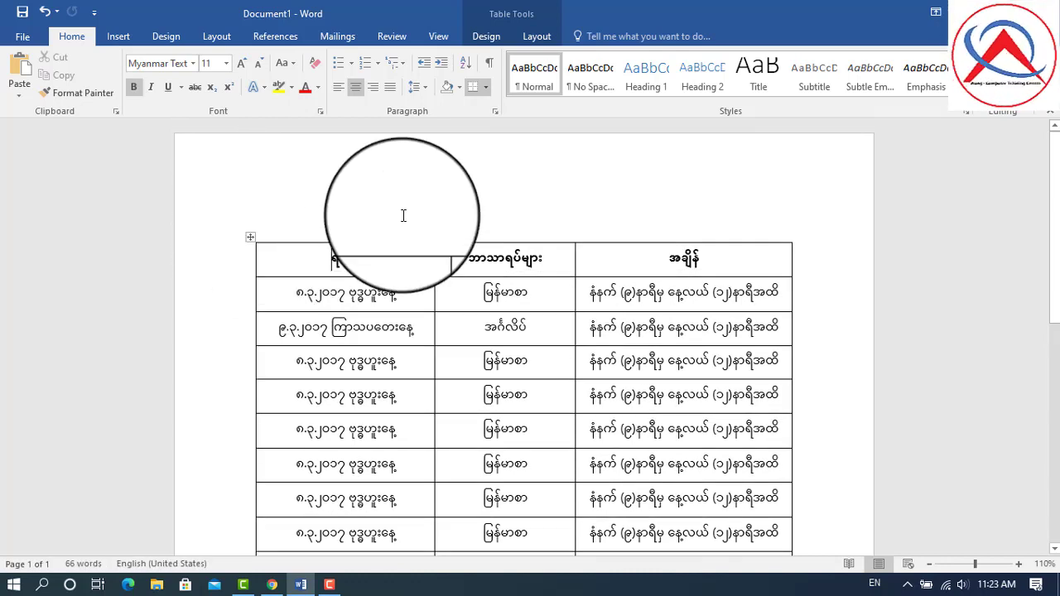
left_click(402, 208)
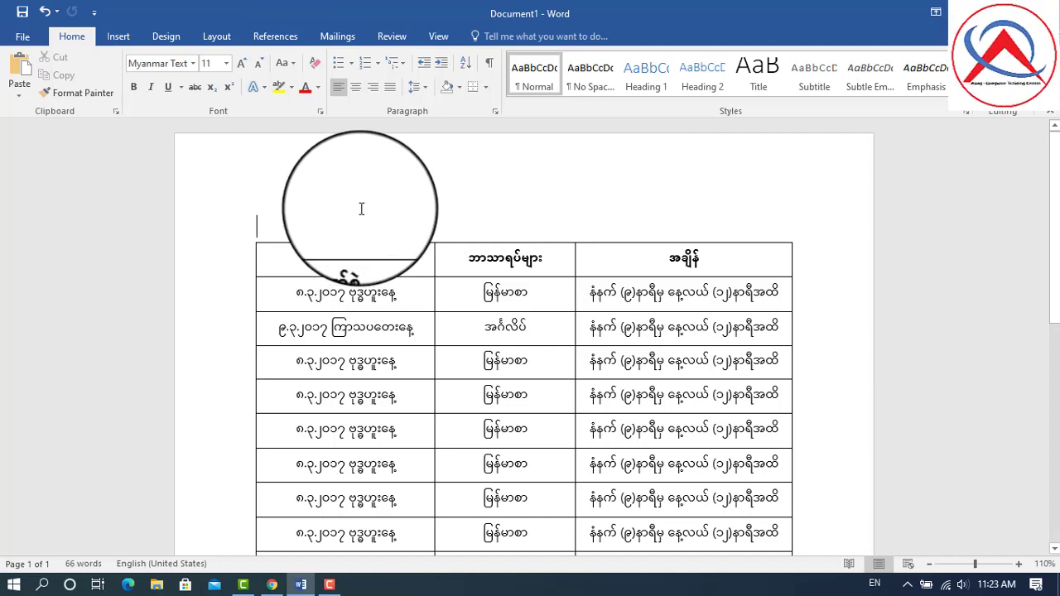
type("၂၀၁၇")
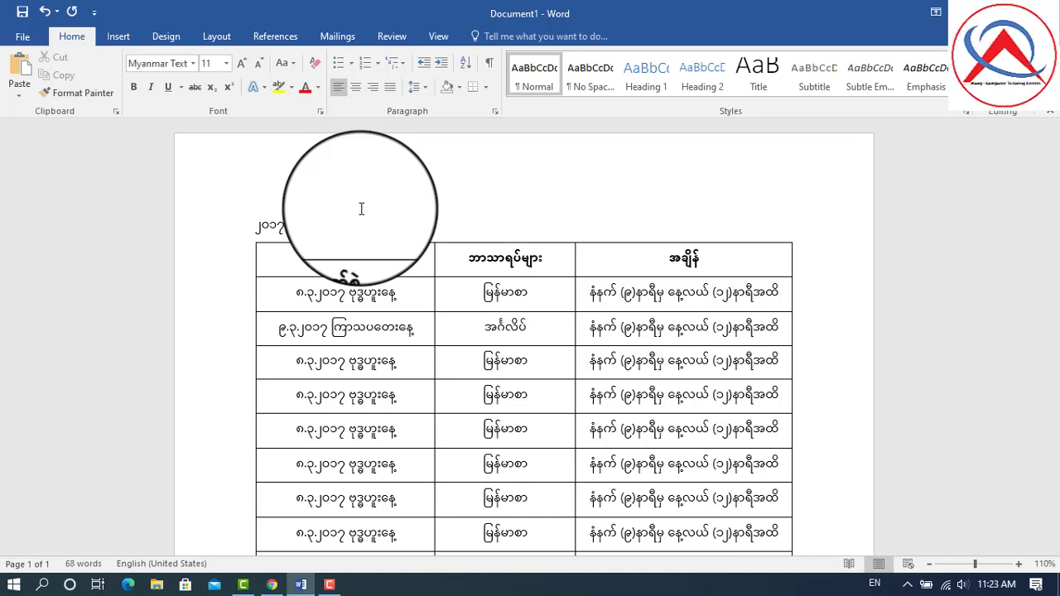
type("တက္ကသိုလ")
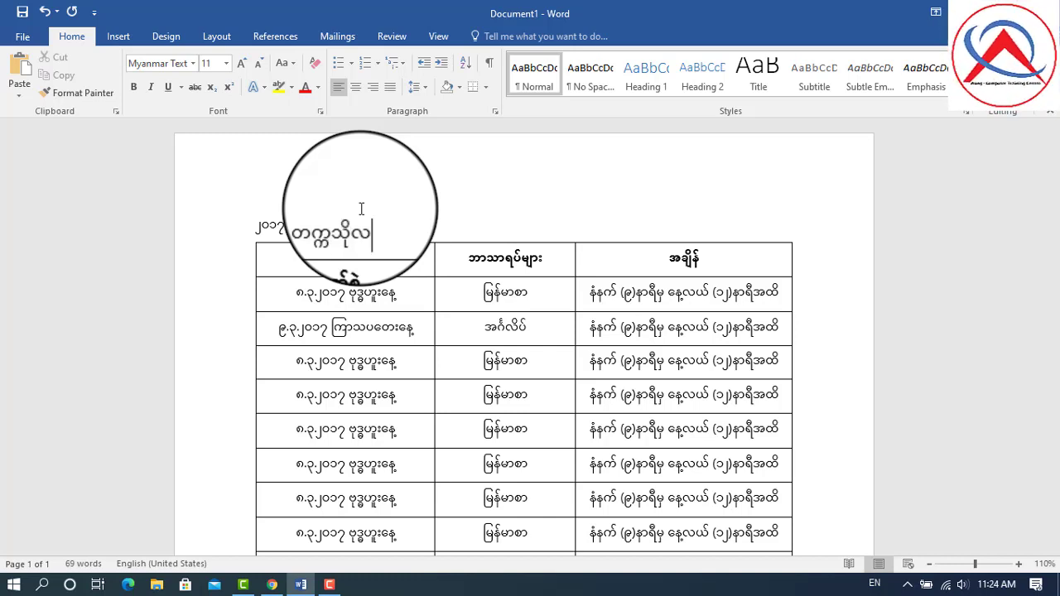
type("်ဝင်တန်း")
type("ပါ")
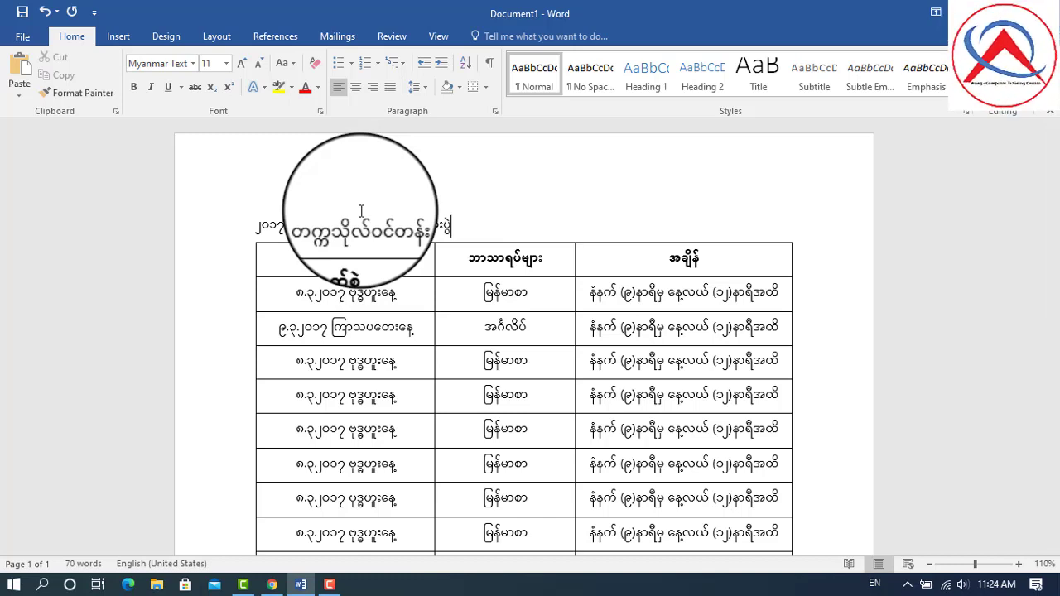
type("အချိန်ဇယား")
Centre the title line above the table, make it bold and set its font size to 12
left_click(212, 236)
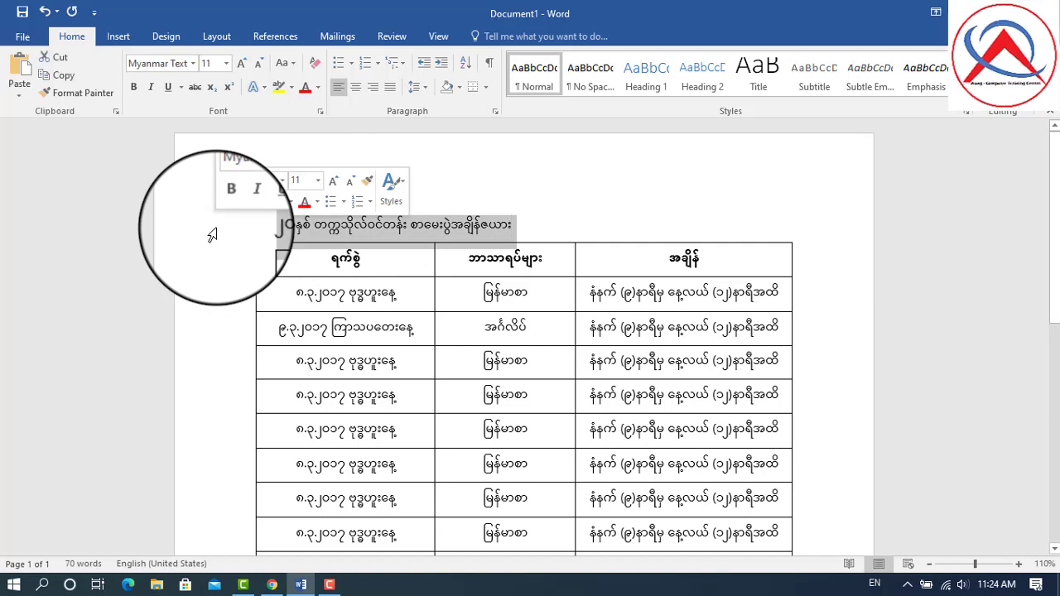
left_click(355, 87)
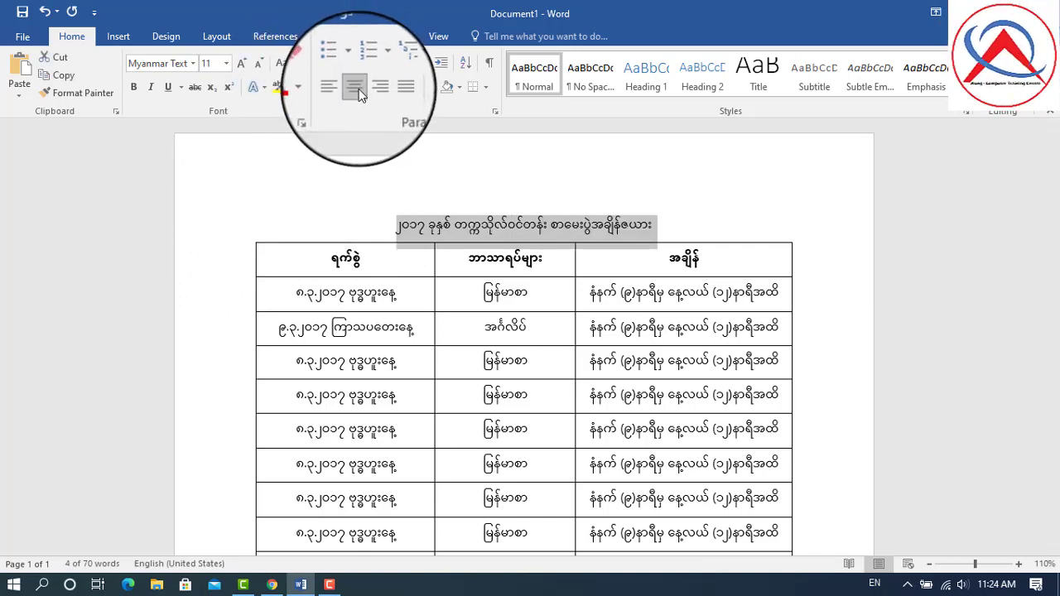
left_click(133, 87)
left_click(240, 64)
left_click(240, 65)
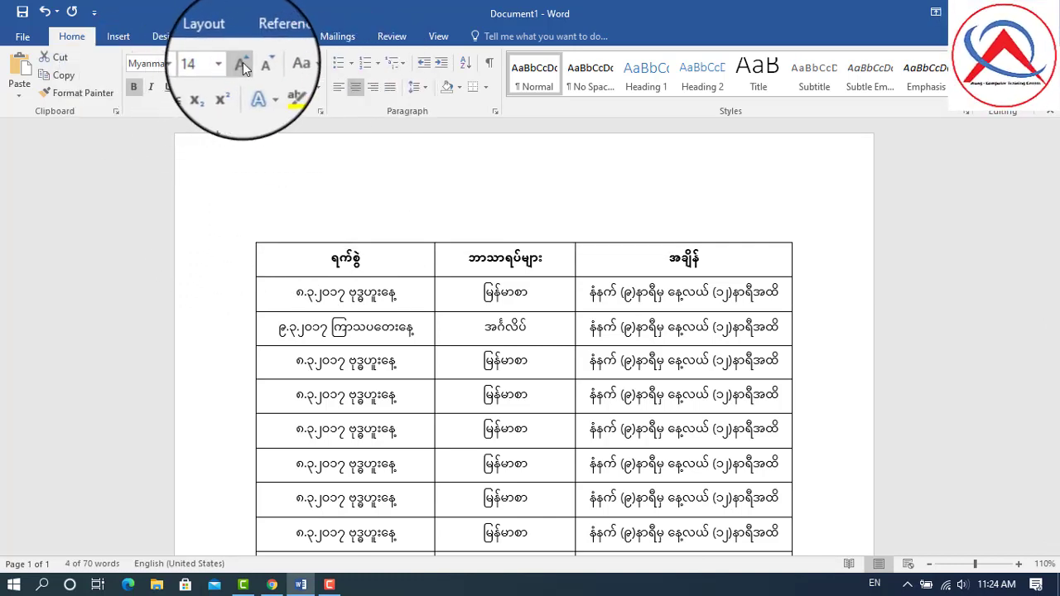
left_click(259, 64)
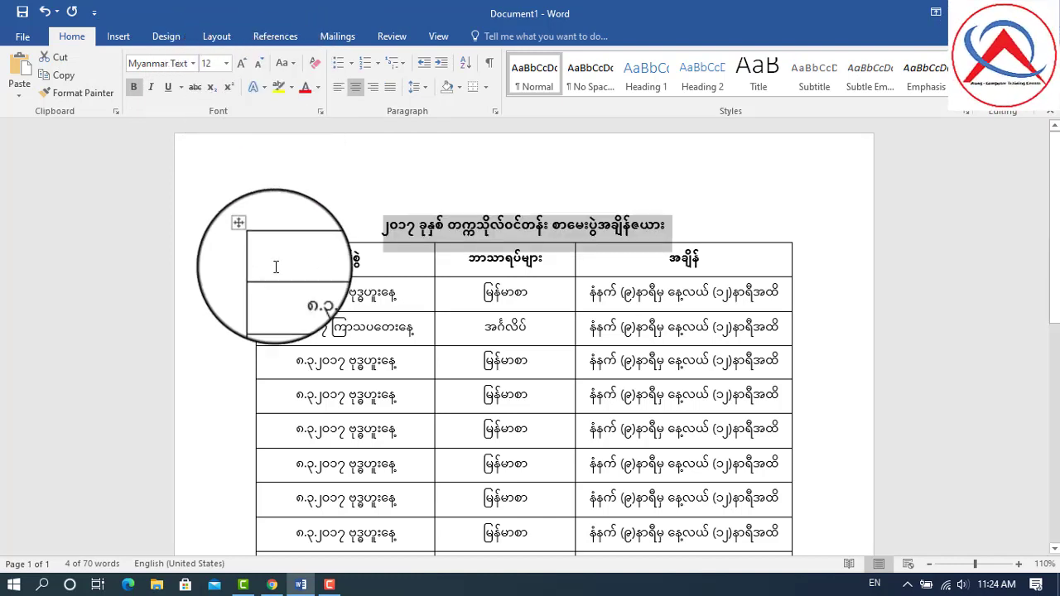
left_click(287, 262)
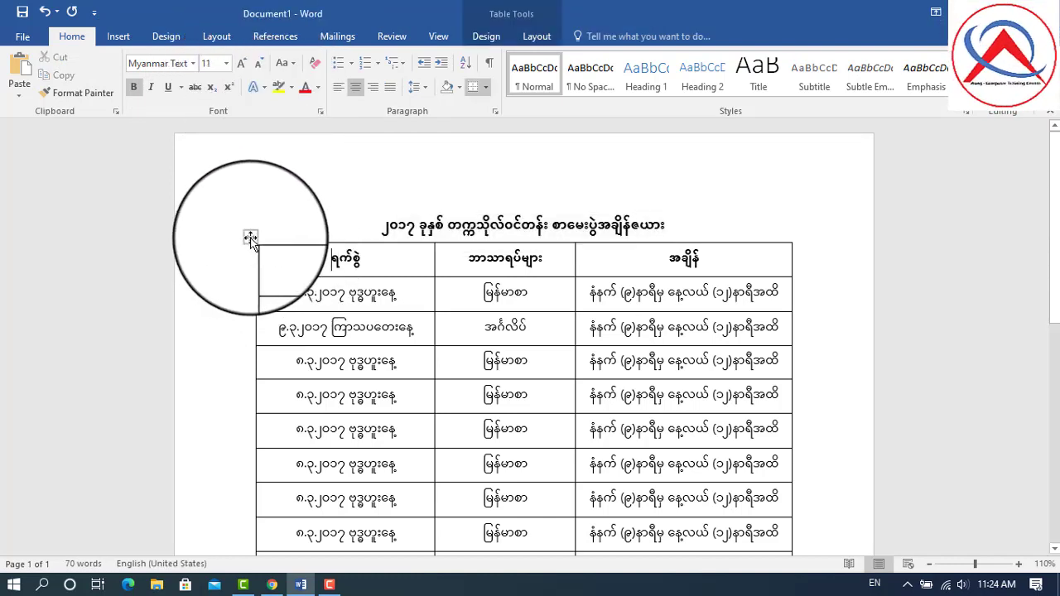
left_click(250, 255)
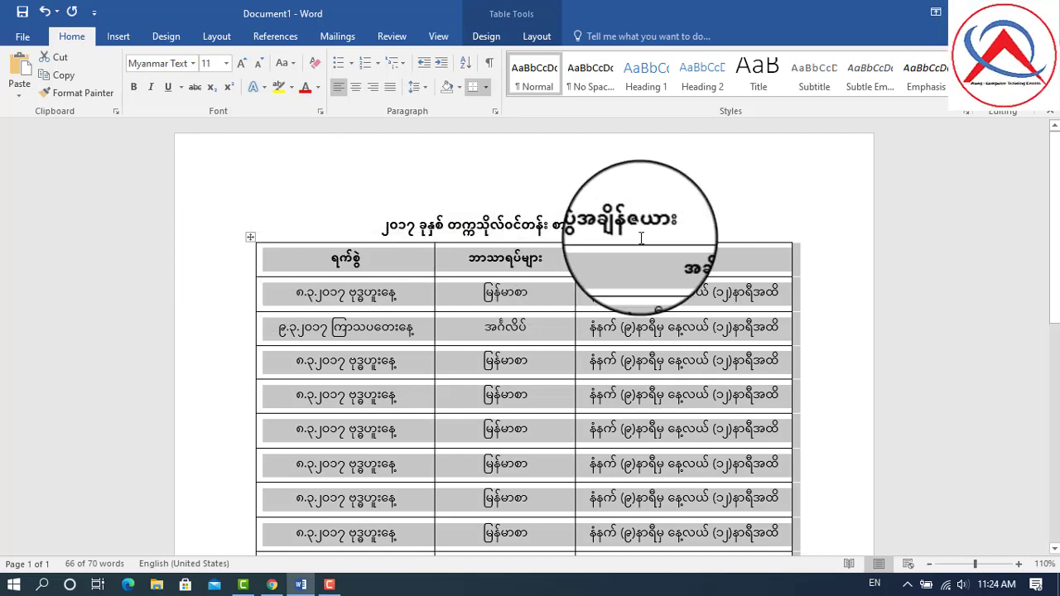
left_click(679, 222)
scroll(679, 222, "down", 2)
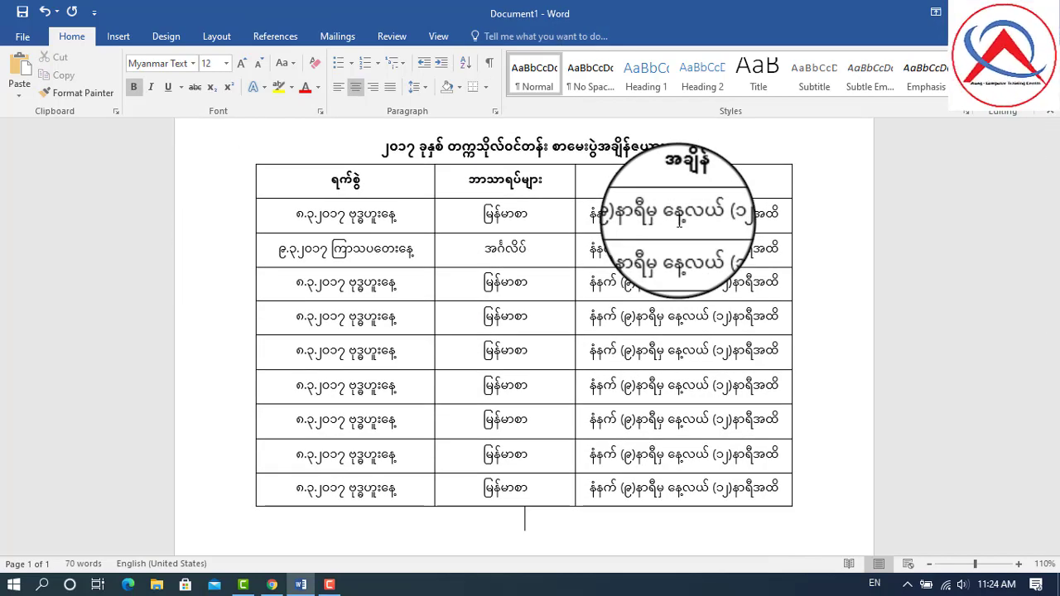
scroll(678, 222, "up", 2)
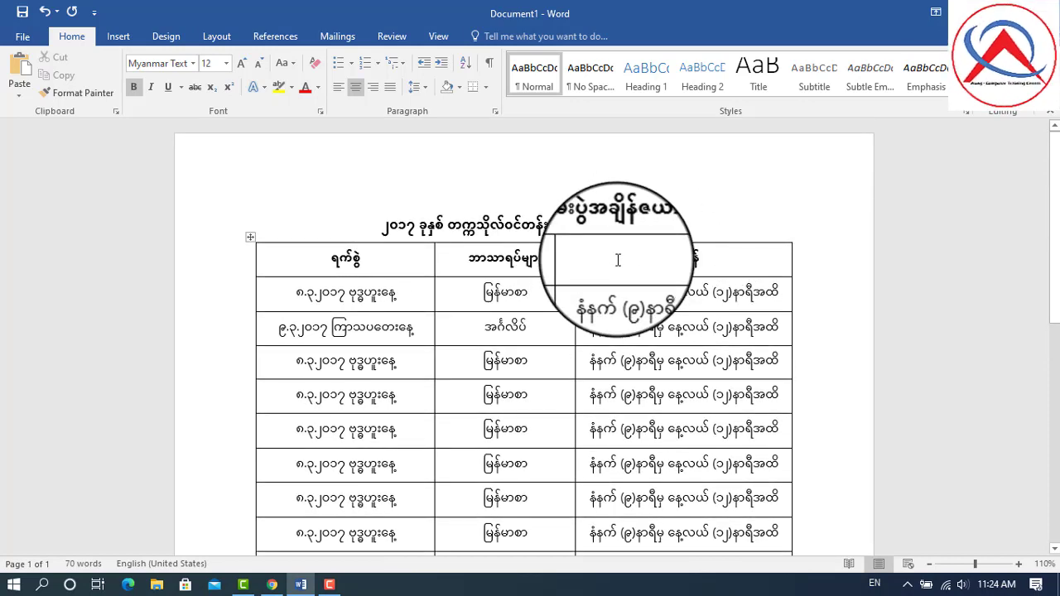
left_click(617, 260)
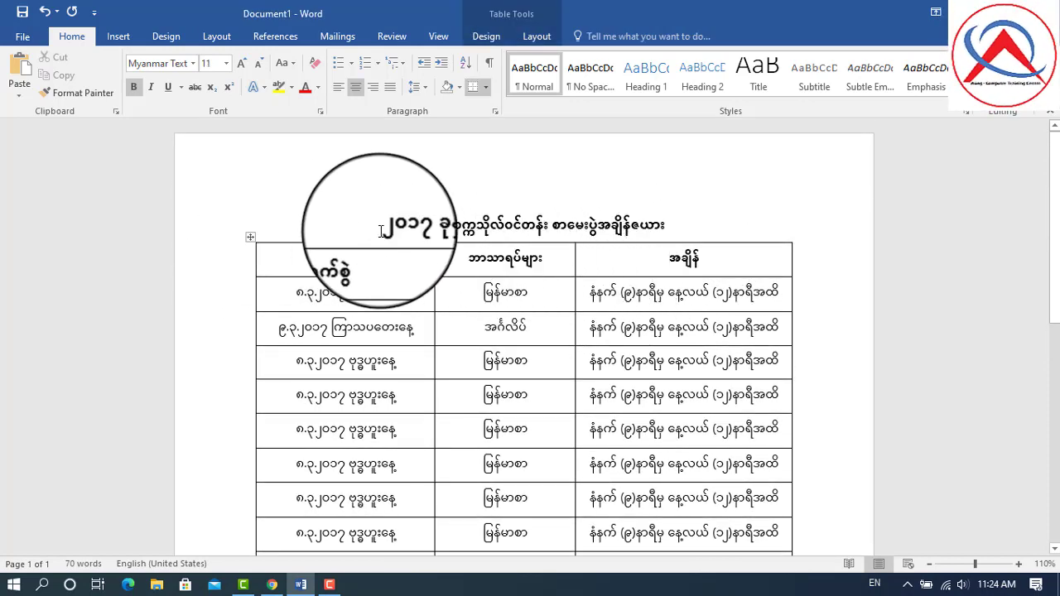
Enlarge the title above the table to font size 18
left_click_drag(380, 231, 704, 225)
left_click(244, 67)
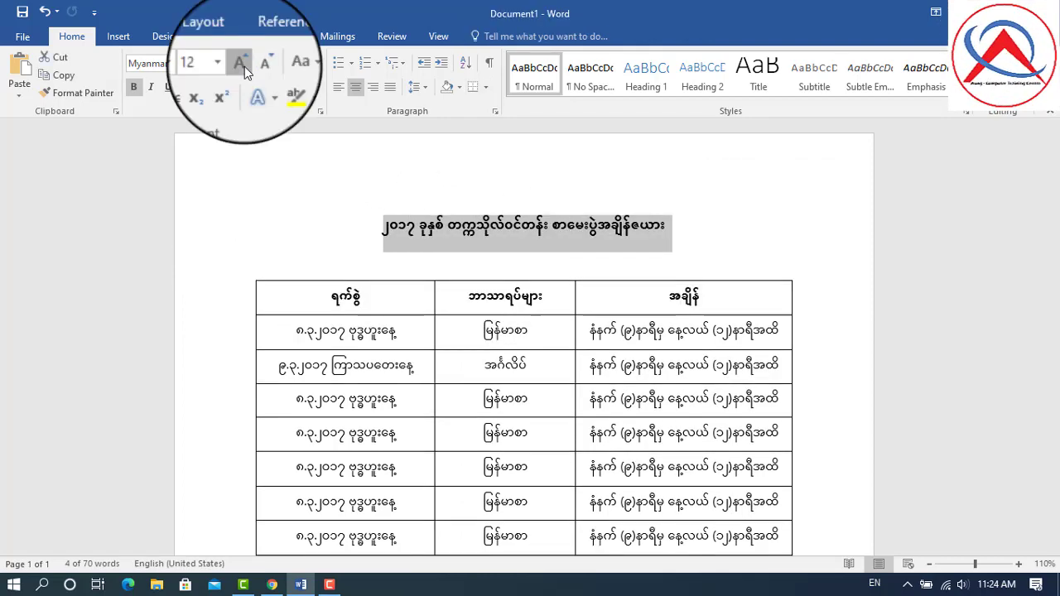
left_click(244, 66)
double_click(245, 67)
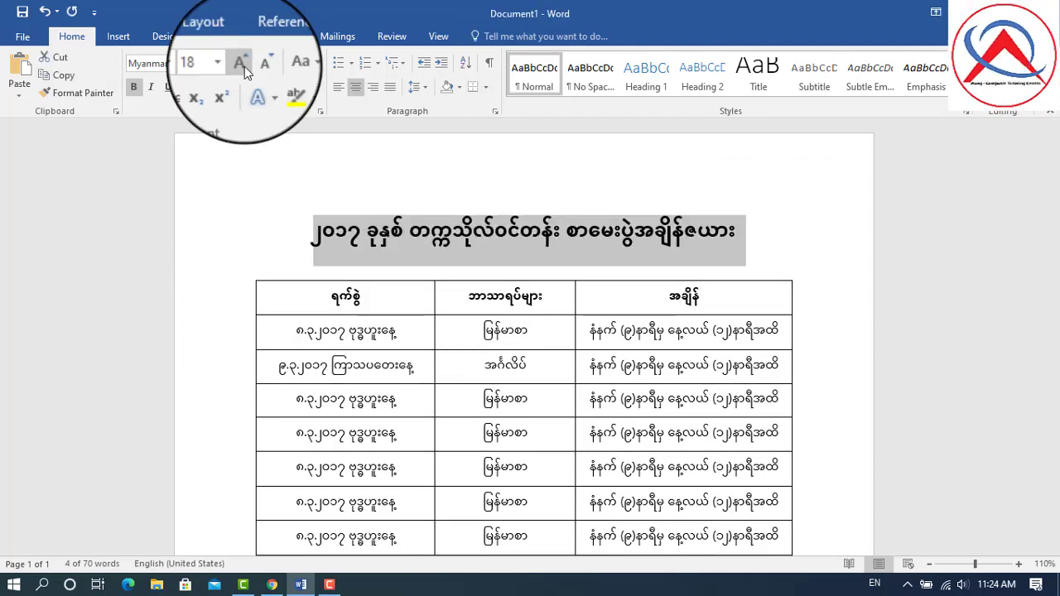
left_click(789, 256)
Replace the weekday in the table's last row with သောကြာ and its subject with သမိုင်း
scroll(758, 258, "down", 3)
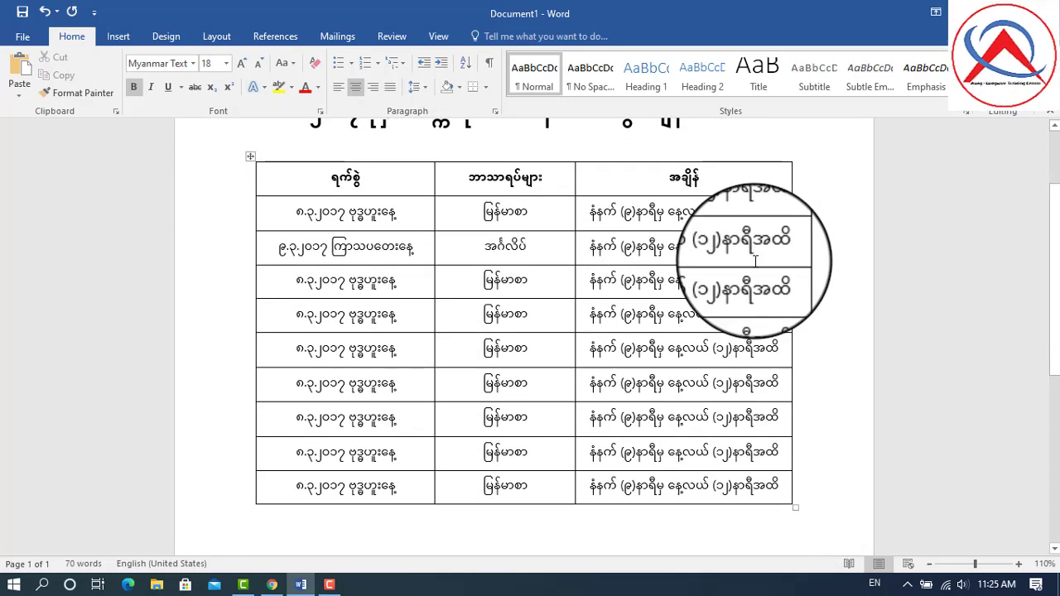
double_click(355, 487)
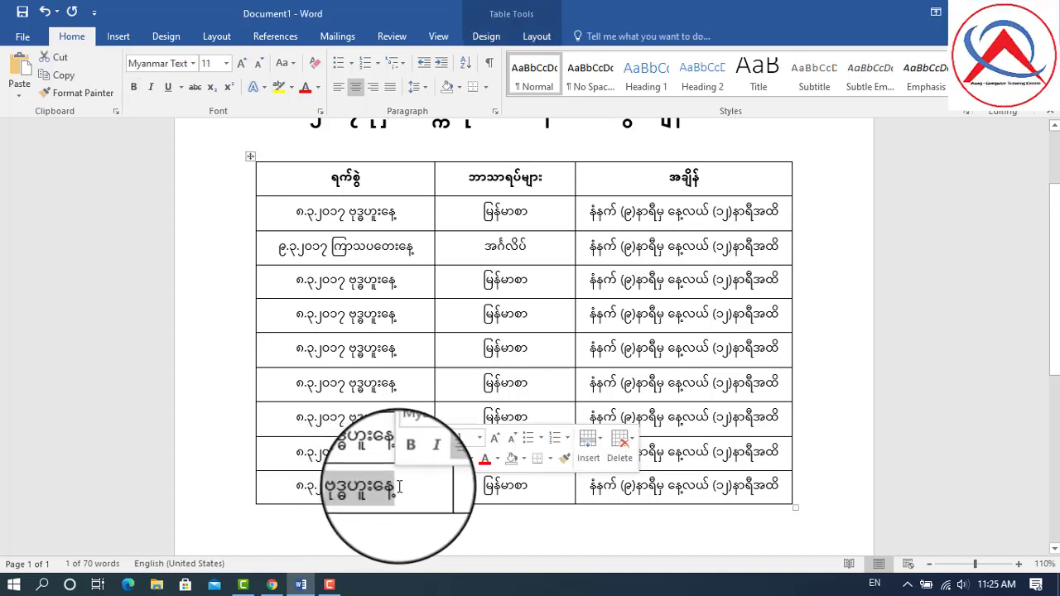
type("သောကြ")
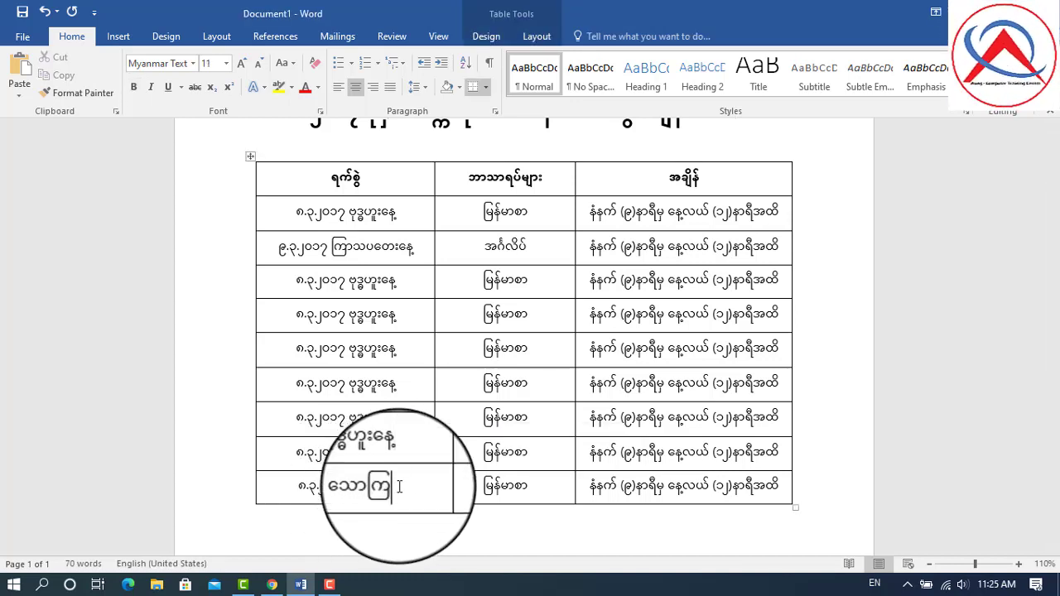
type("ာ")
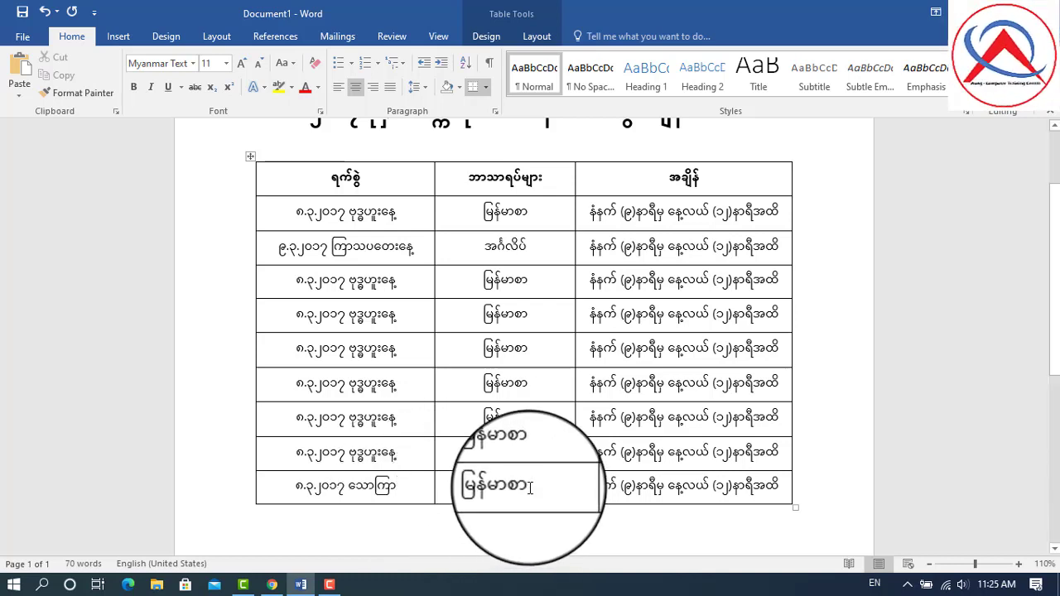
left_click_drag(528, 486, 482, 489)
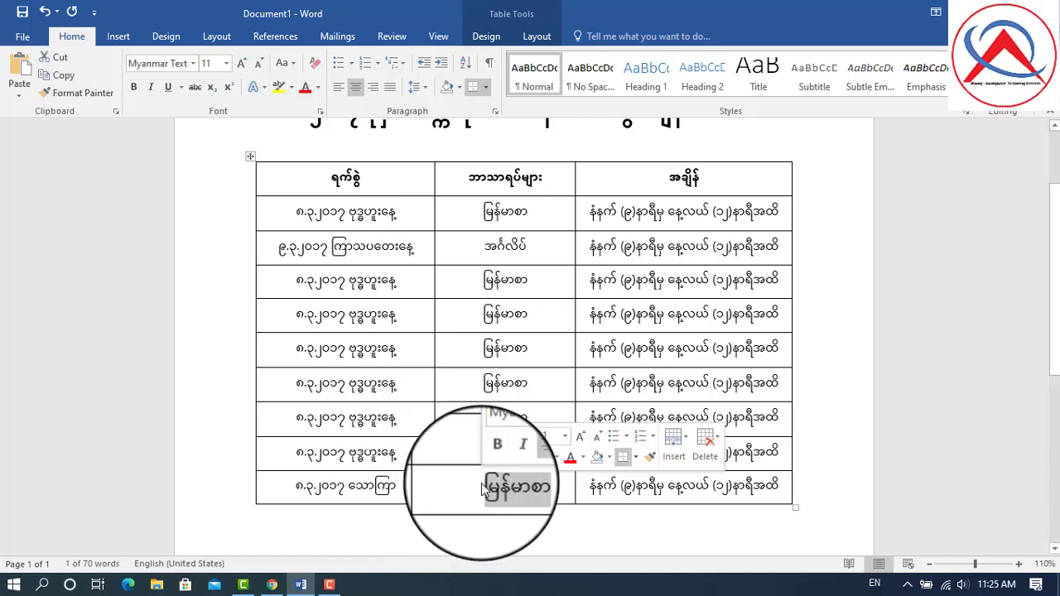
type("သမိုင်း")
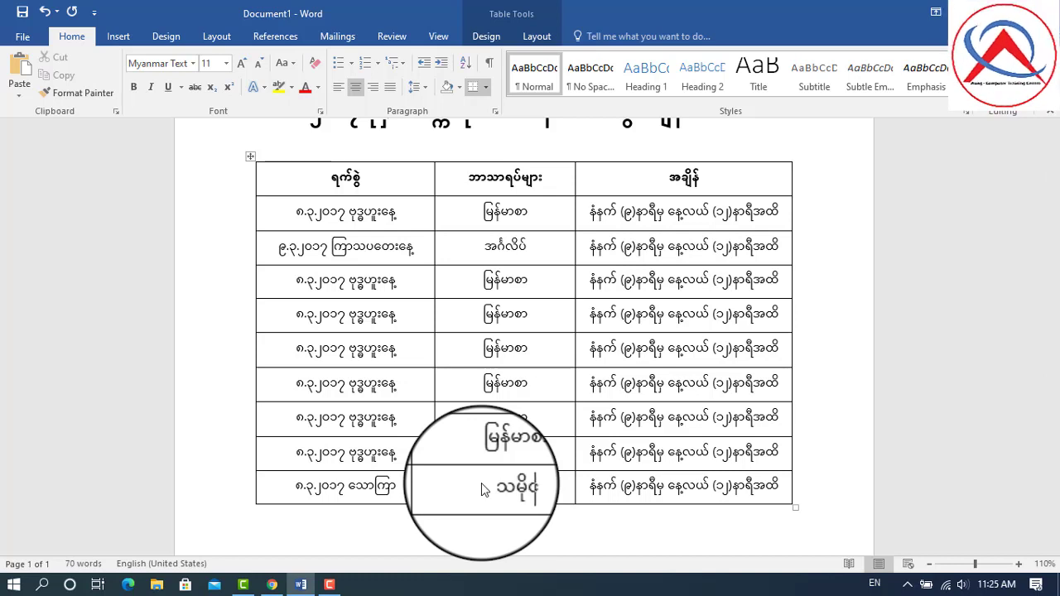
Change the last row's date to ၁၇.၃.၂၀၁၇
left_click(312, 486)
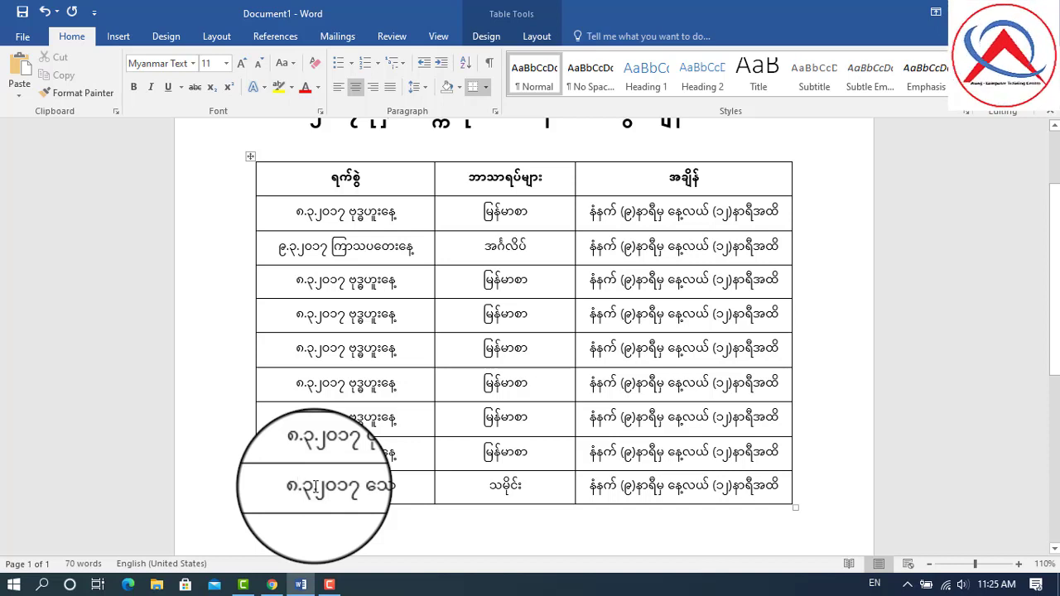
key("BackSpace")
key("BackSpace")
type("၁၇")
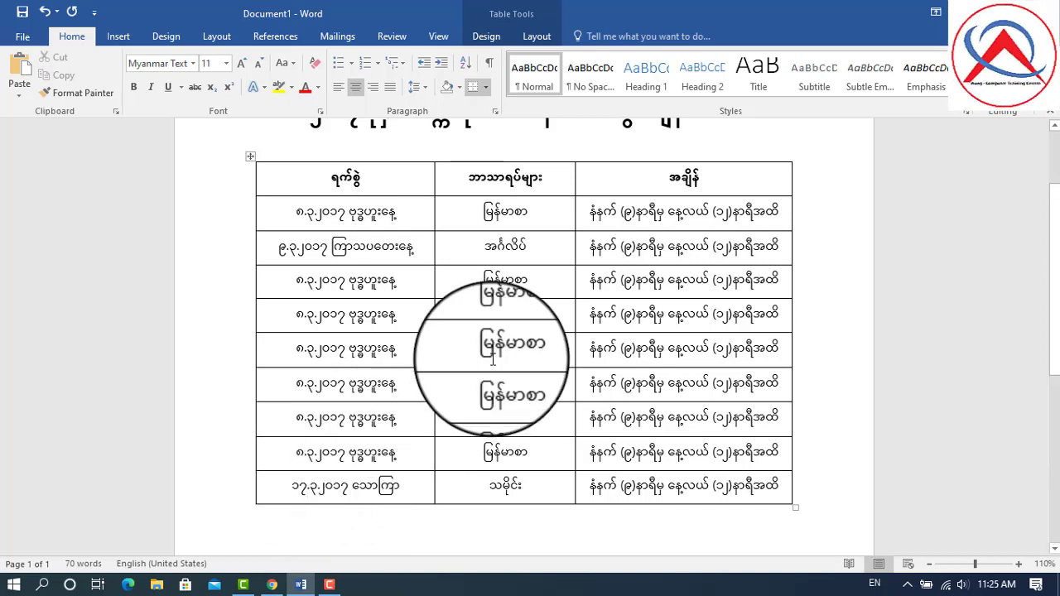
Shade the table's header row with the standard colour Green
scroll(505, 351, "up", 1)
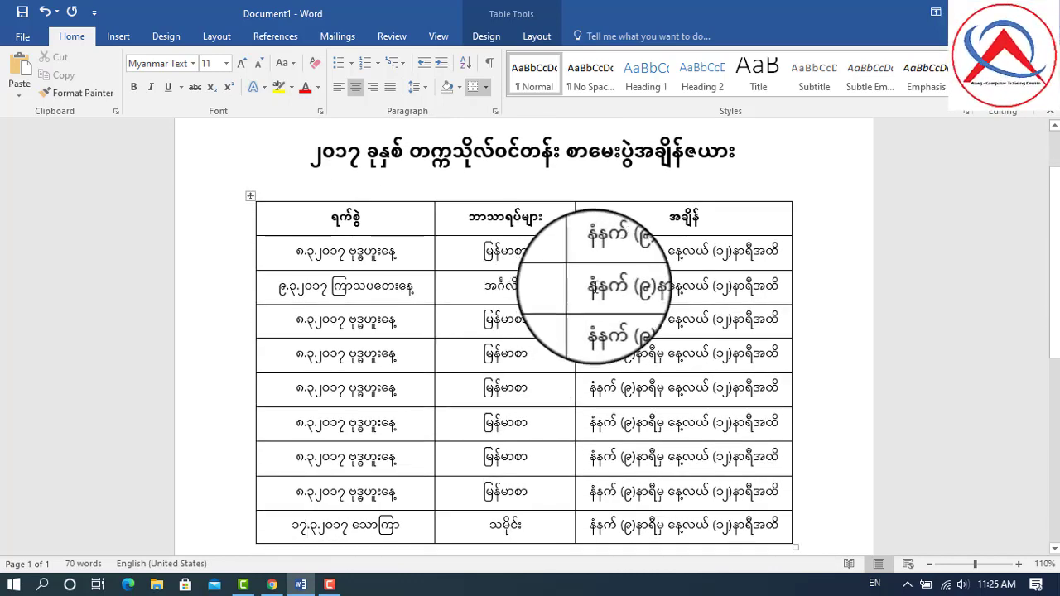
left_click_drag(331, 217, 692, 217)
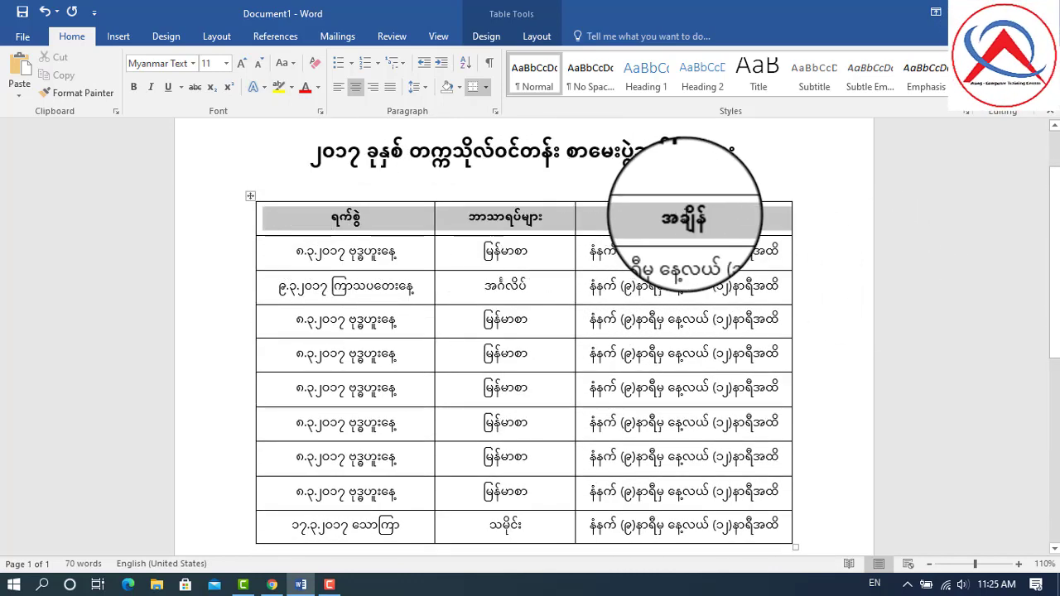
left_click(293, 86)
left_click(303, 103)
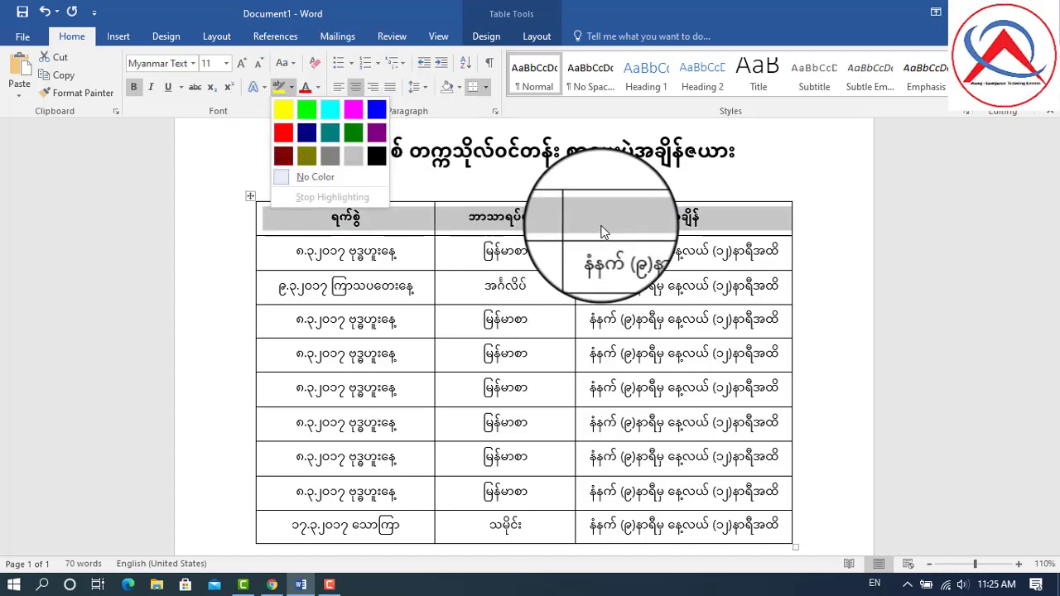
left_click(543, 39)
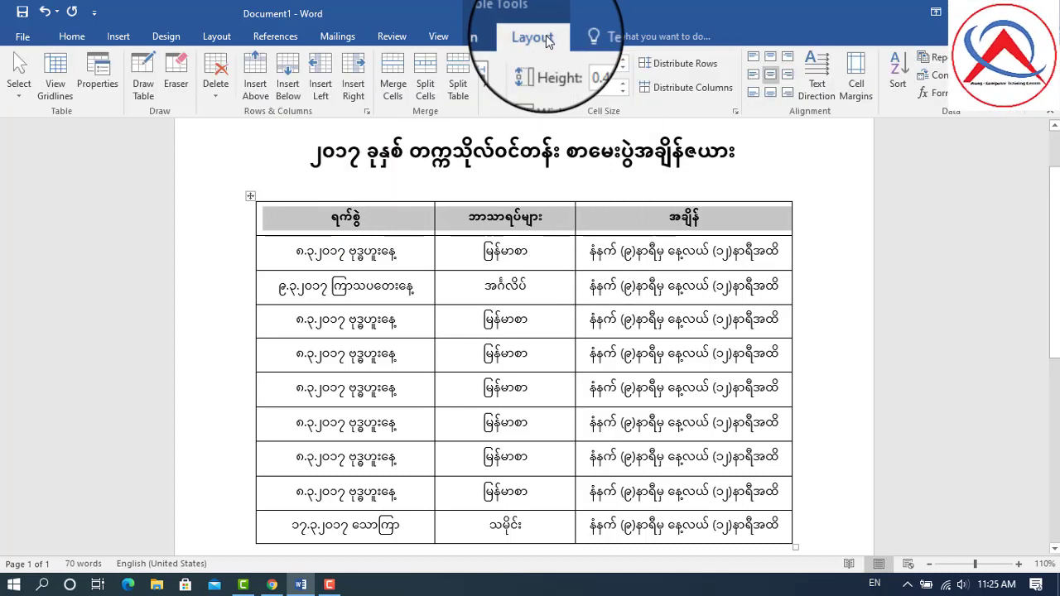
left_click(487, 39)
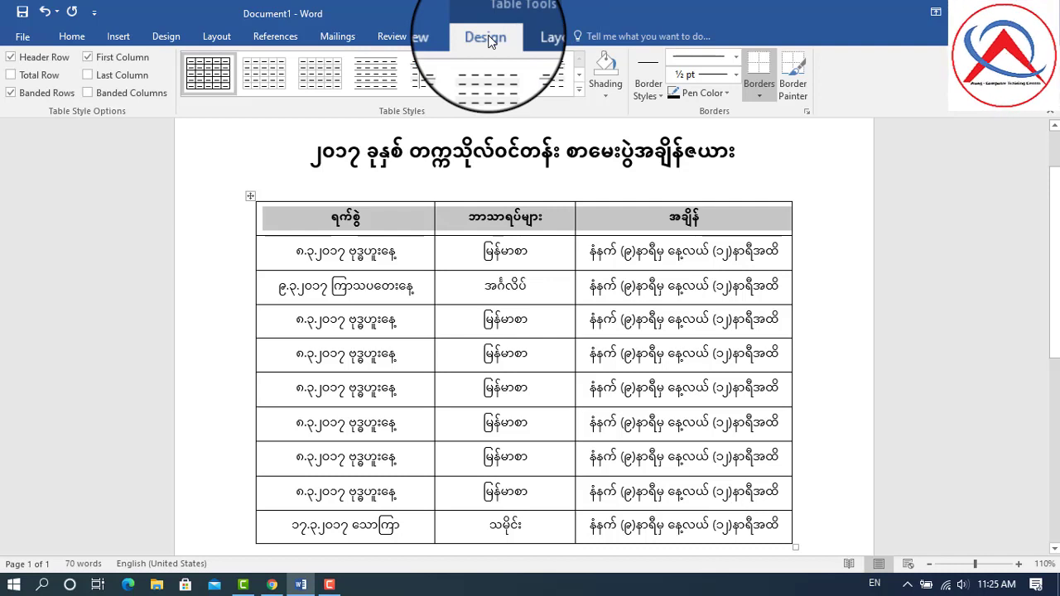
left_click(608, 93)
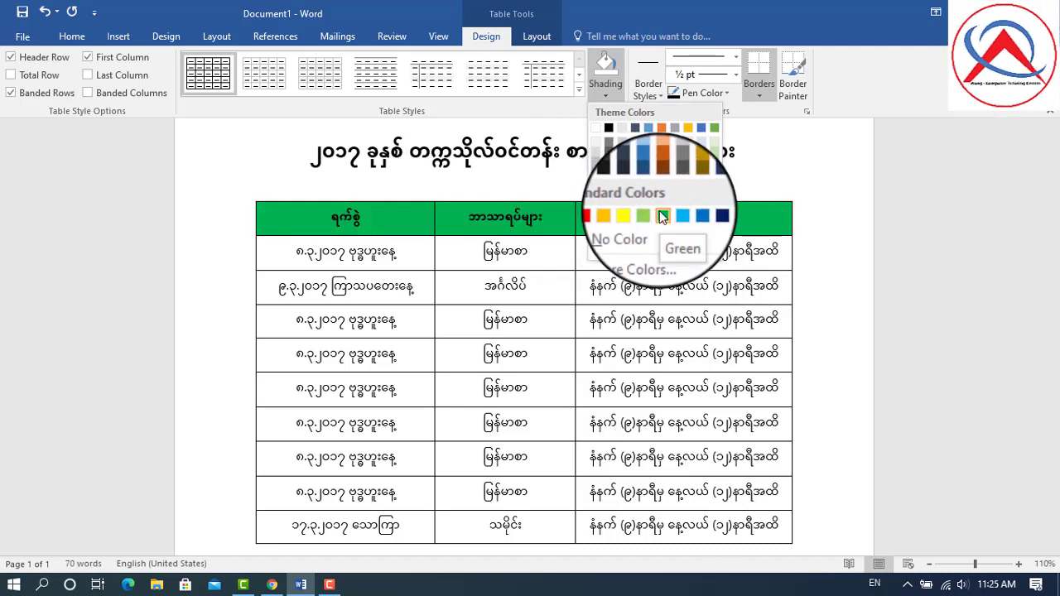
left_click(662, 203)
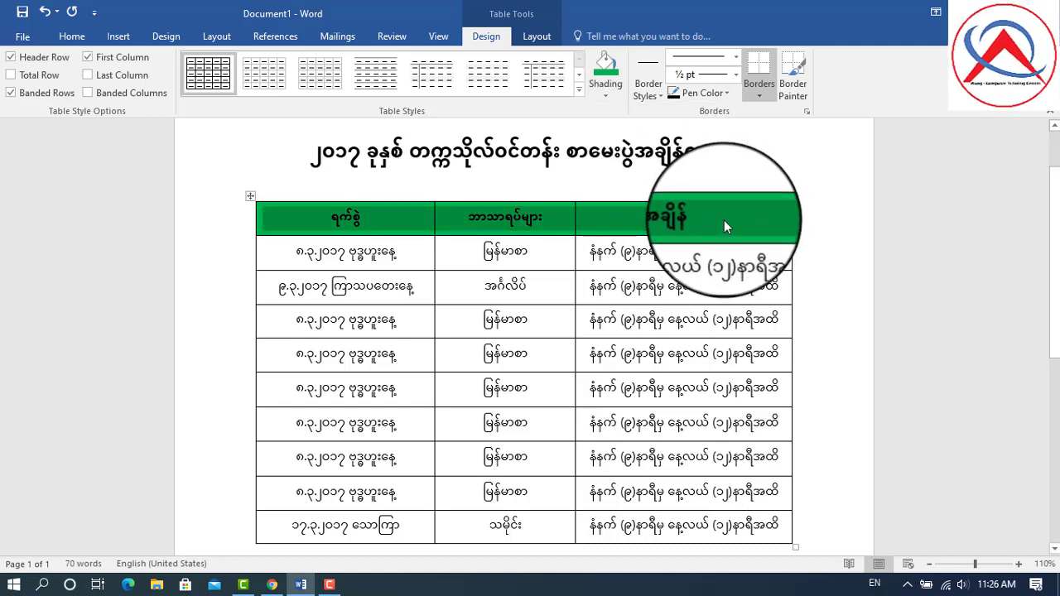
scroll(700, 331, "down", 2)
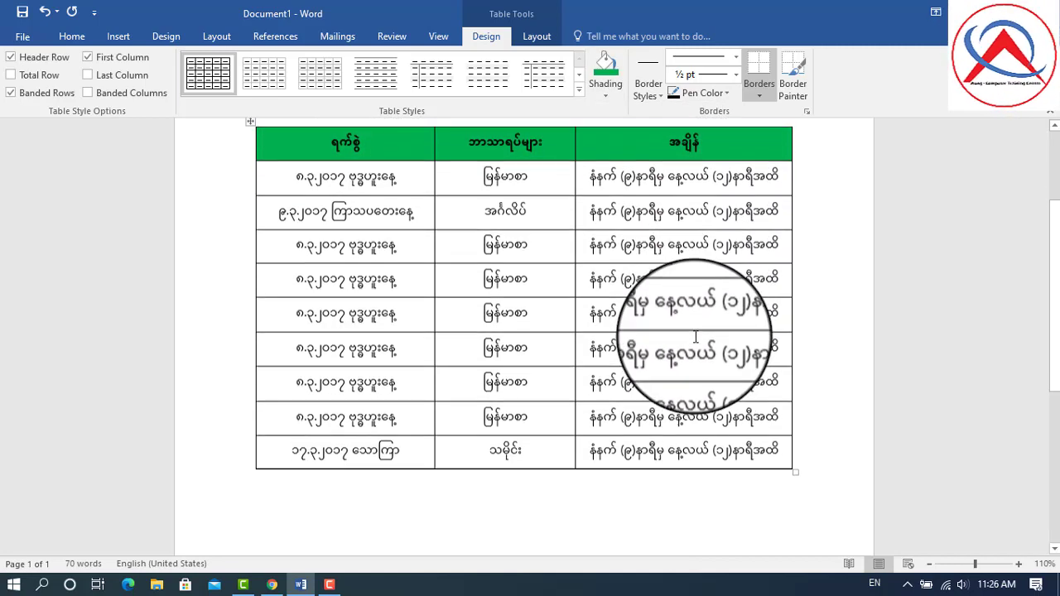
scroll(695, 337, "up", 1)
scroll(696, 337, "up", 1)
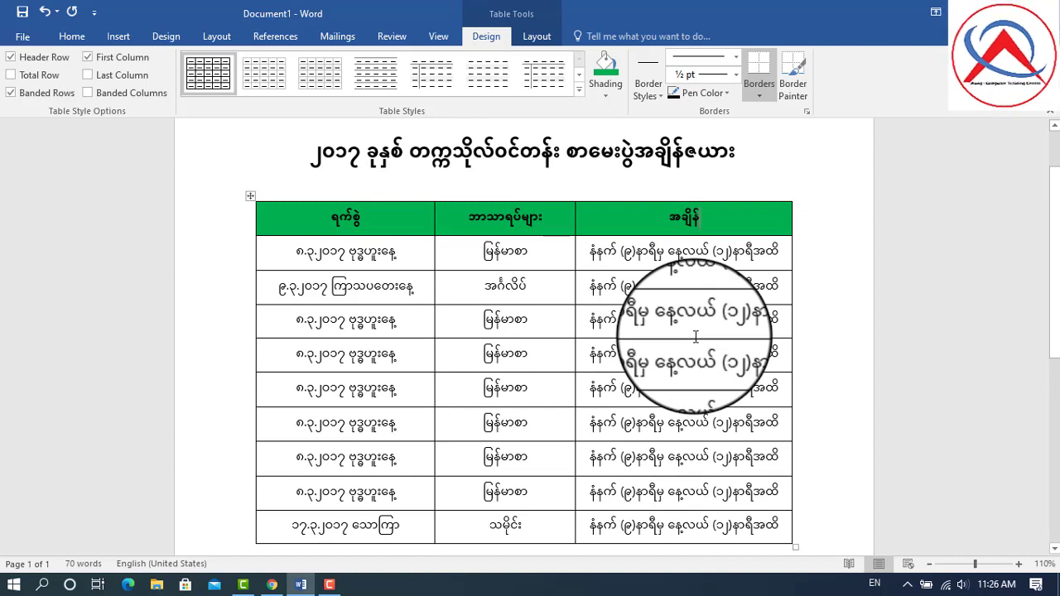